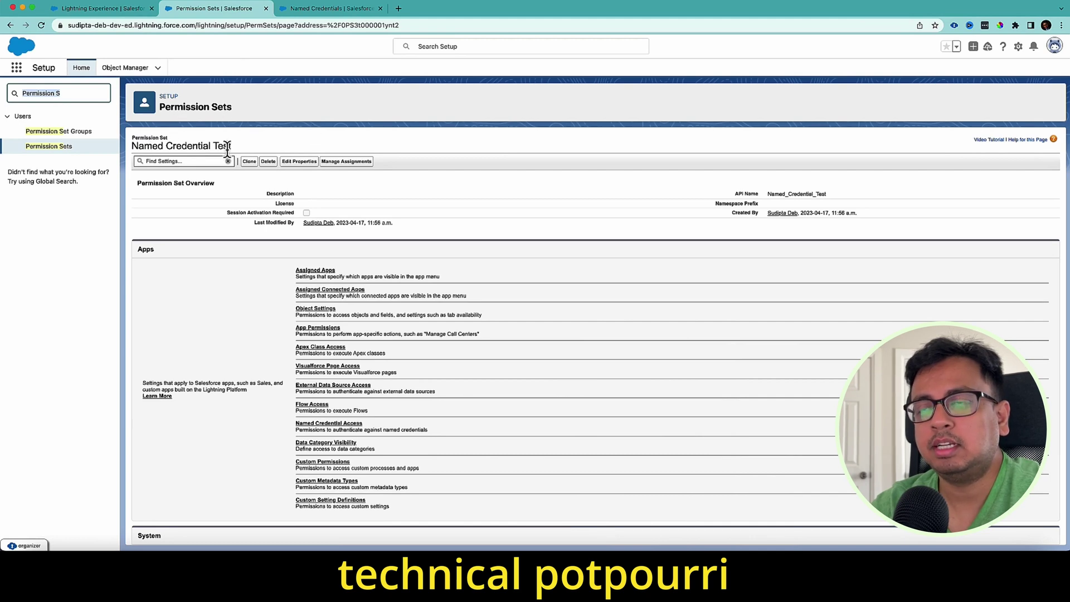
Assign the admin user to the Named Credential Test permission set, then go to Named Credentials
left_click(358, 166)
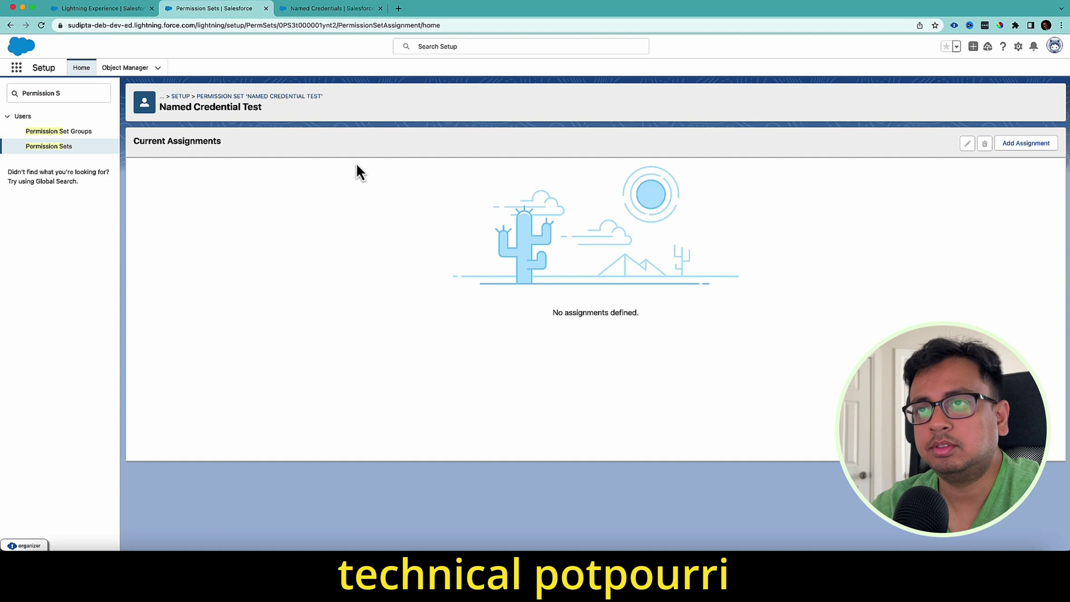
left_click(1014, 156)
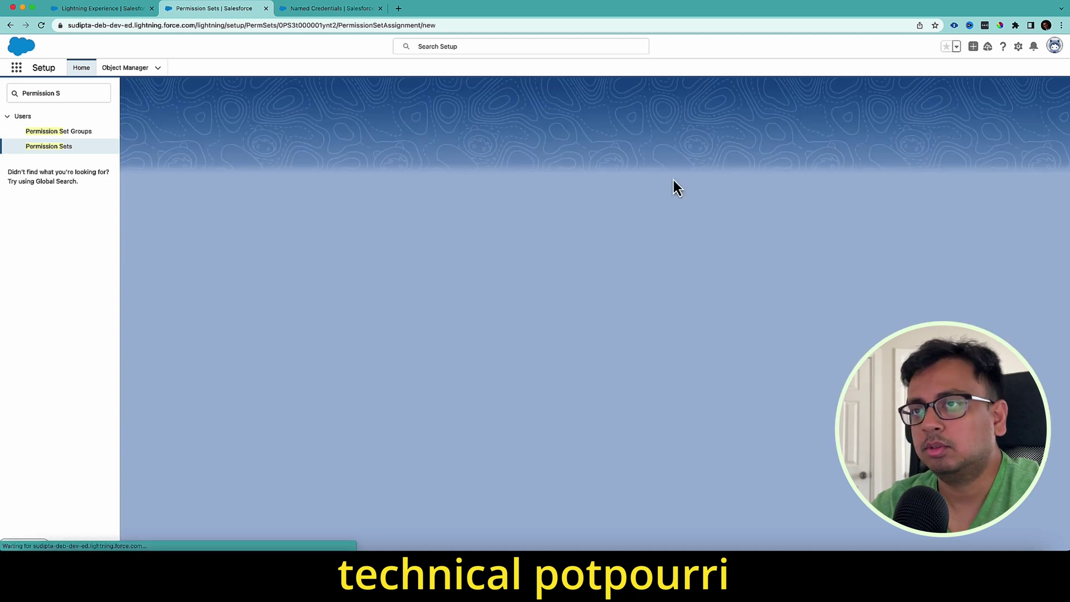
left_click(142, 235)
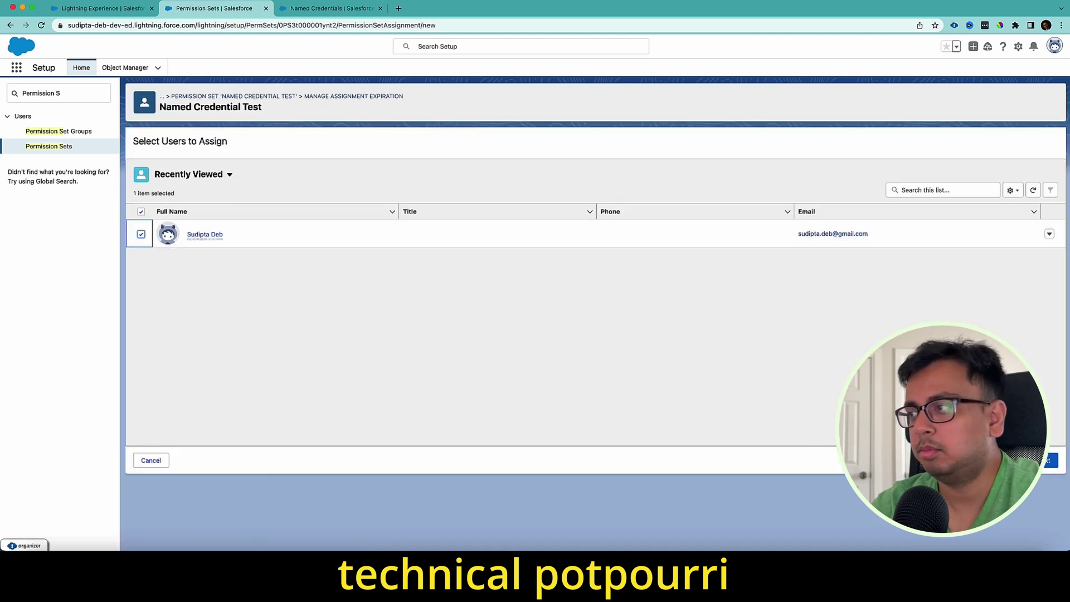
left_click(1047, 461)
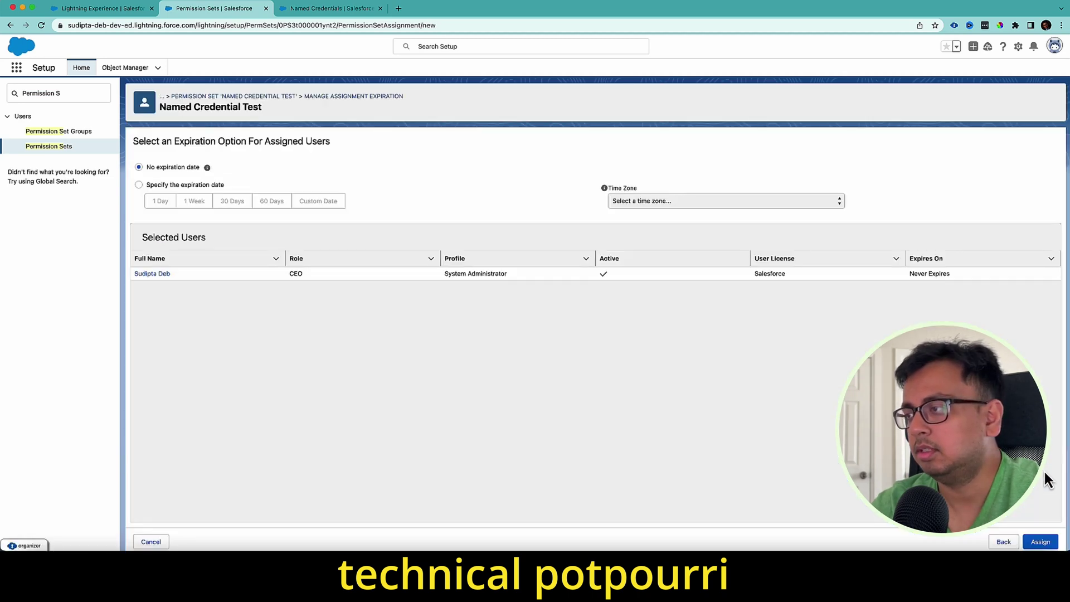
left_click(1042, 542)
left_click(319, 14)
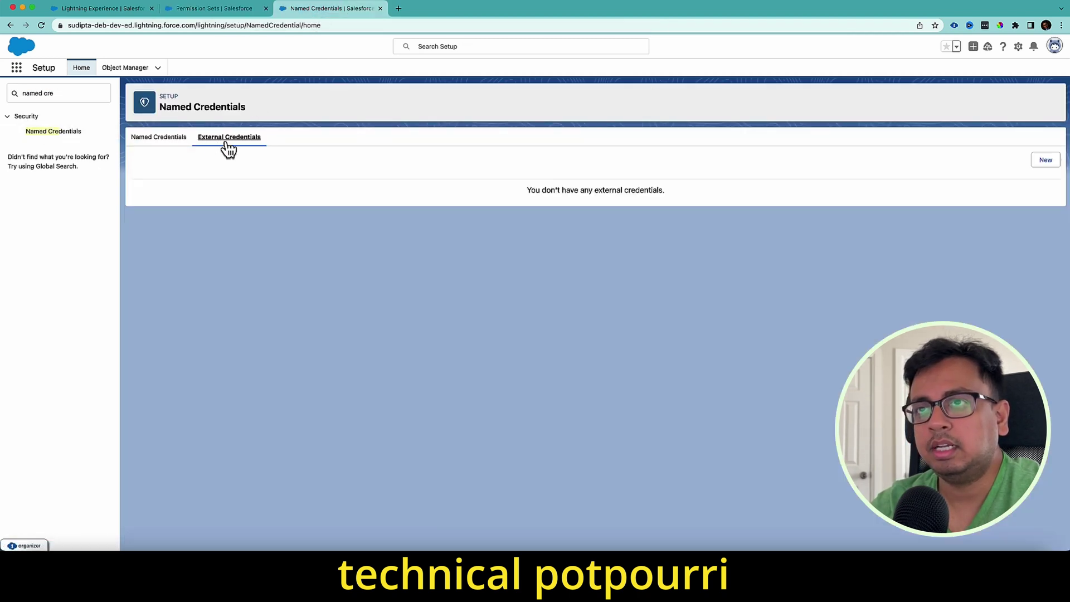
Start a new external credential with Label and Name both set to TestCredential
left_click(1046, 161)
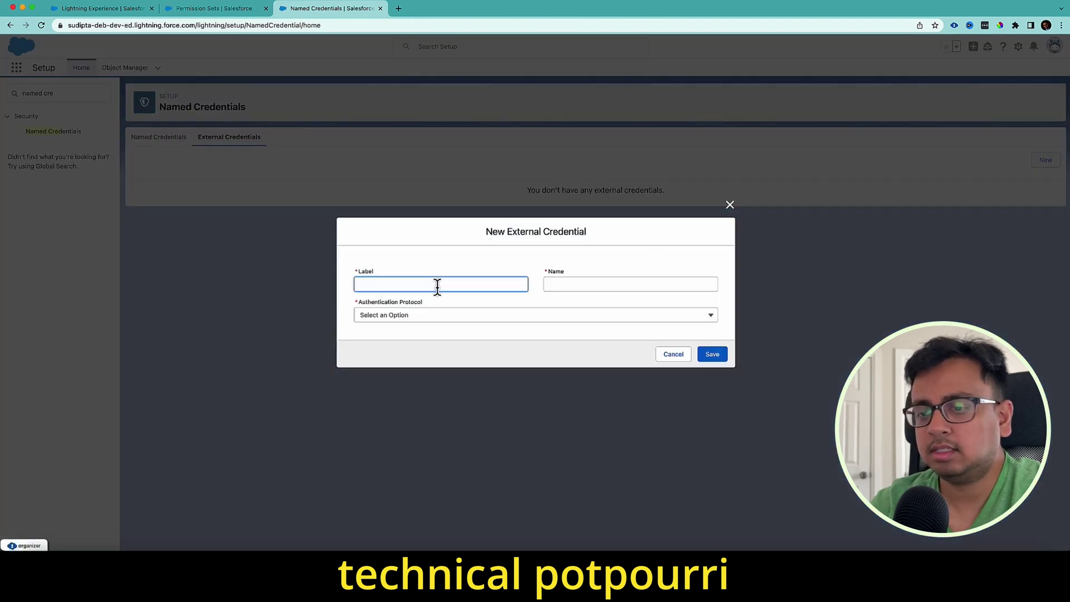
type("test")
key("Tab")
key("shift+Tab")
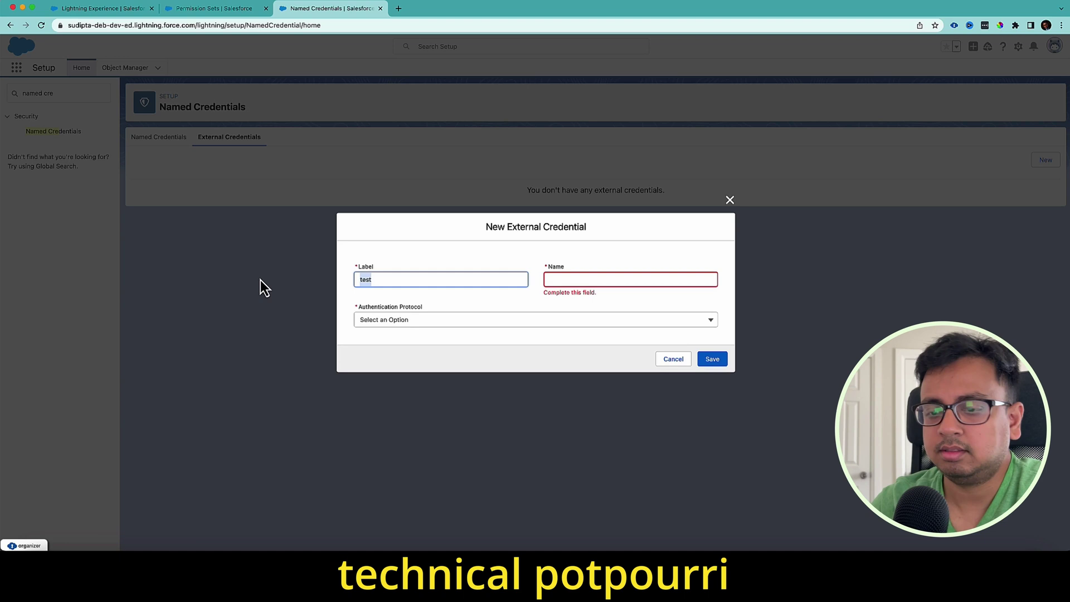
type("TestCr")
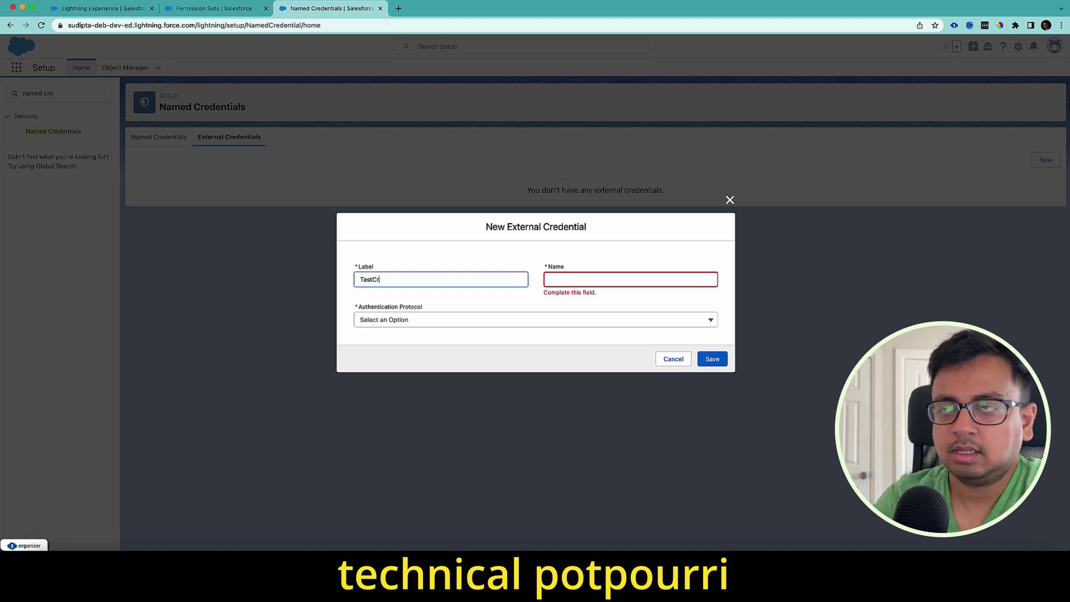
type("edential")
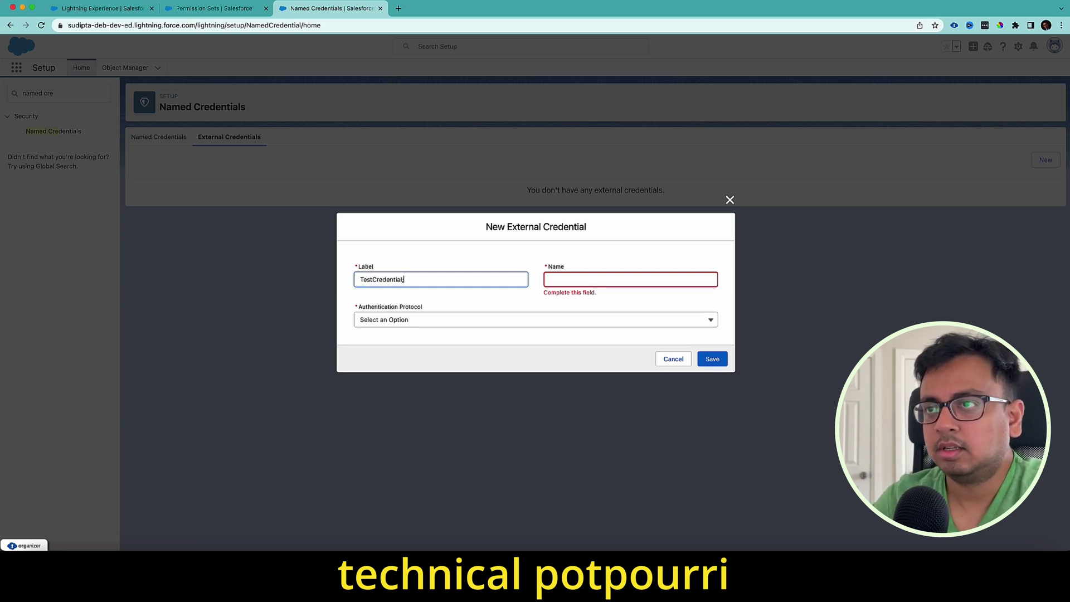
key("Tab")
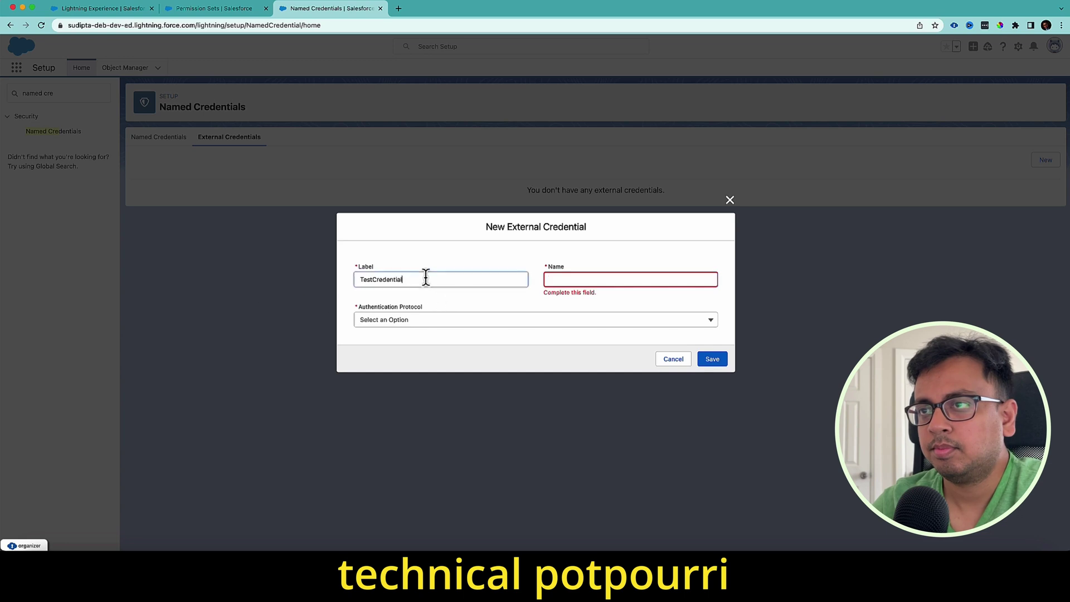
left_click_drag(426, 278, 317, 281)
key("super+c")
left_click(613, 276)
key("super+v")
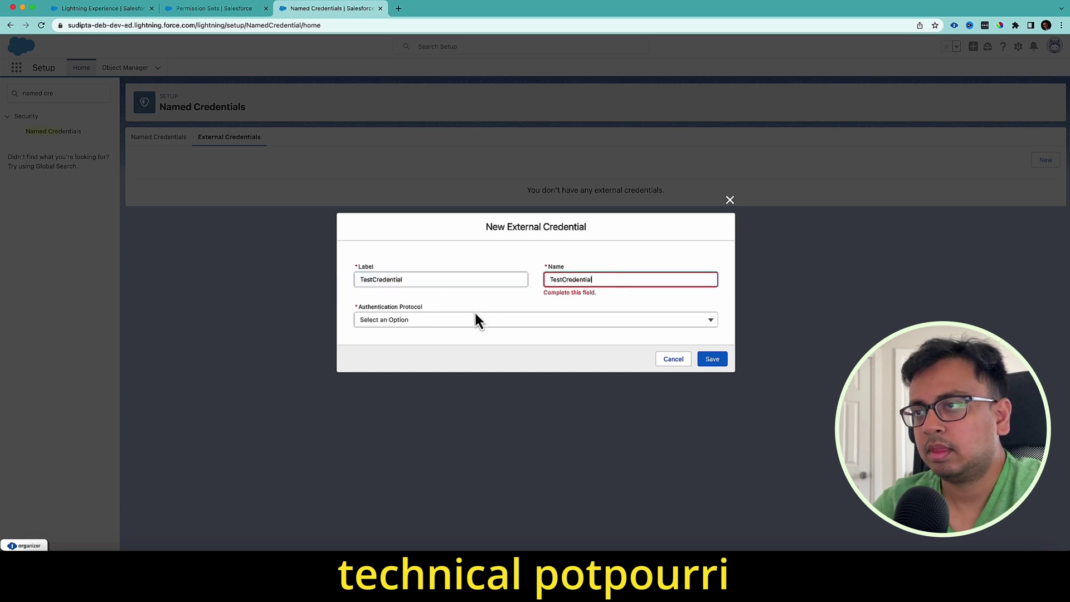
Choose Custom as the authentication protocol and save TestCredential
left_click(475, 319)
left_click(402, 368)
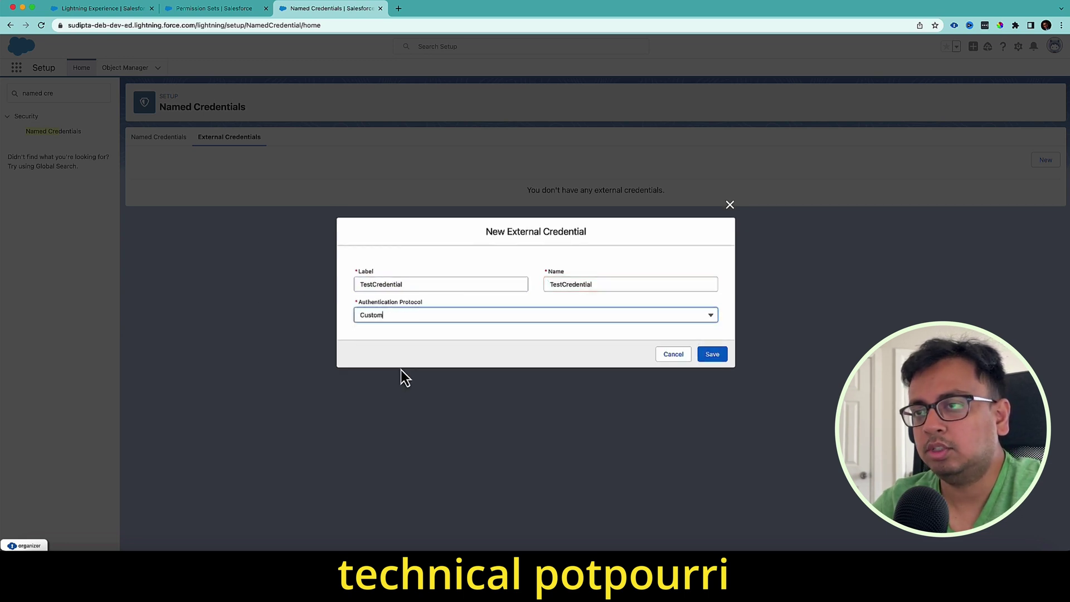
left_click(720, 355)
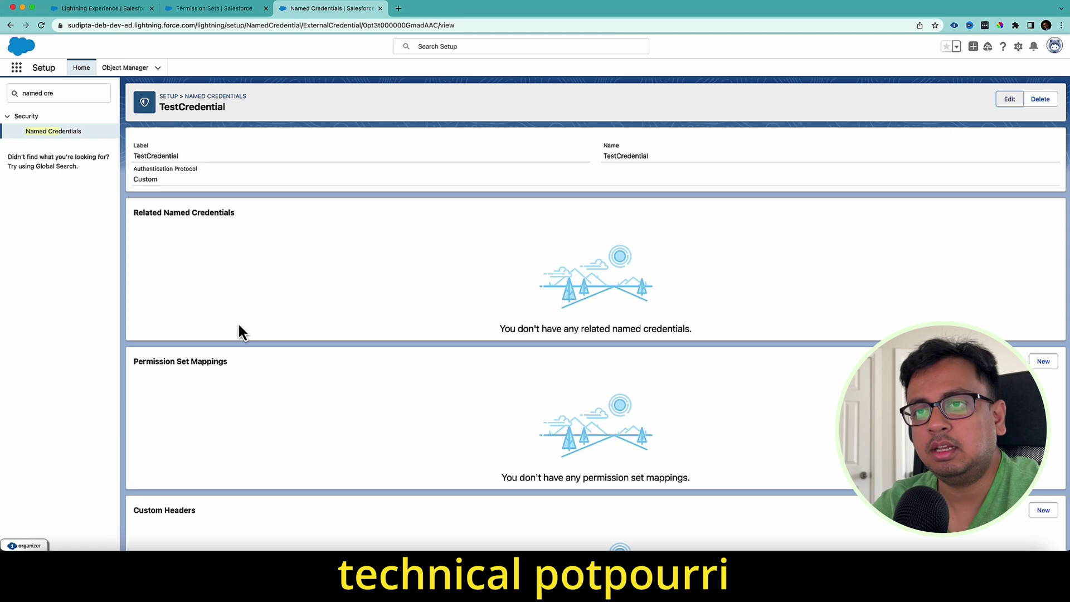
Add a permission set mapping to Named Credential Test with sequence 1 and save it
left_click_drag(134, 365, 251, 374)
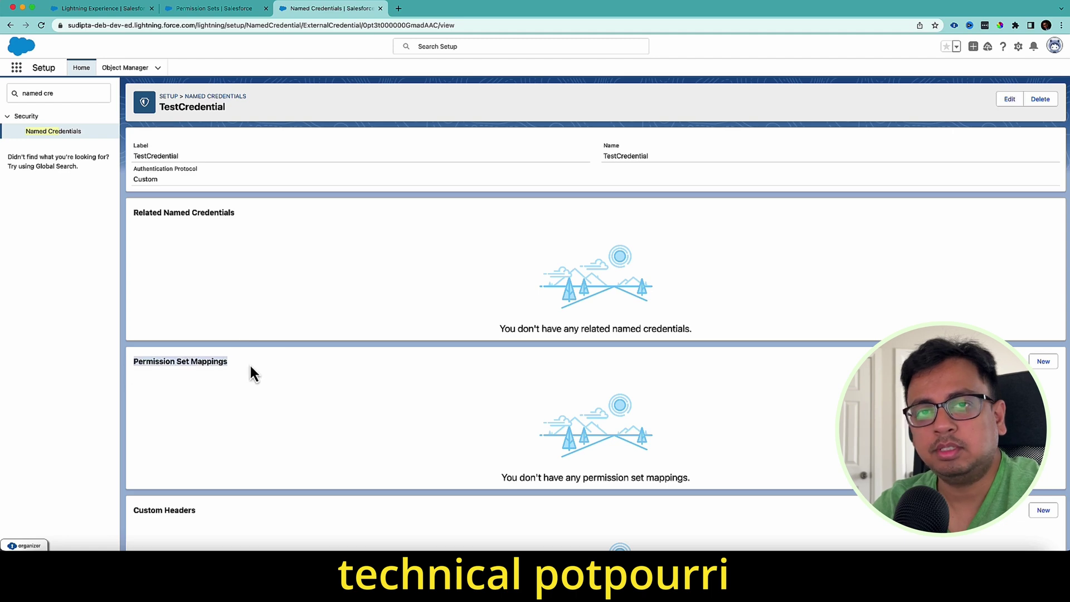
left_click(1044, 363)
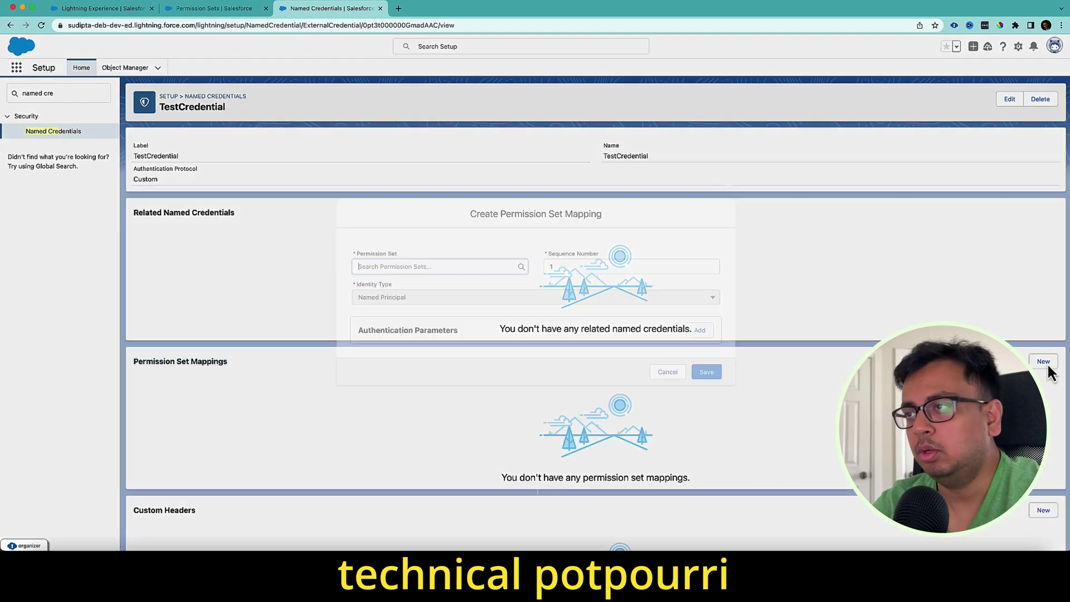
left_click(472, 266)
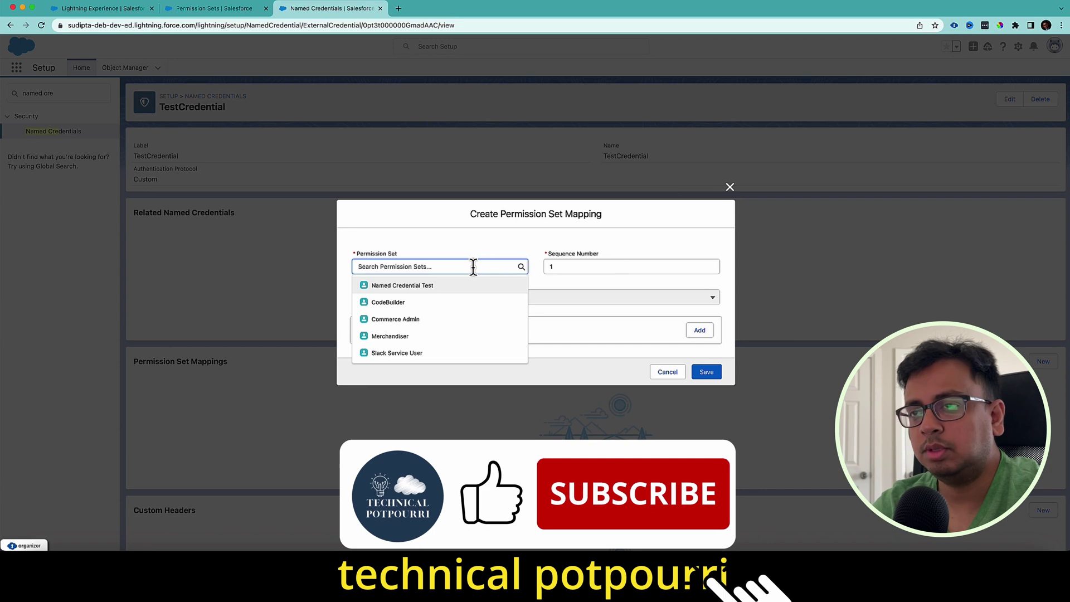
left_click(425, 289)
left_click(709, 373)
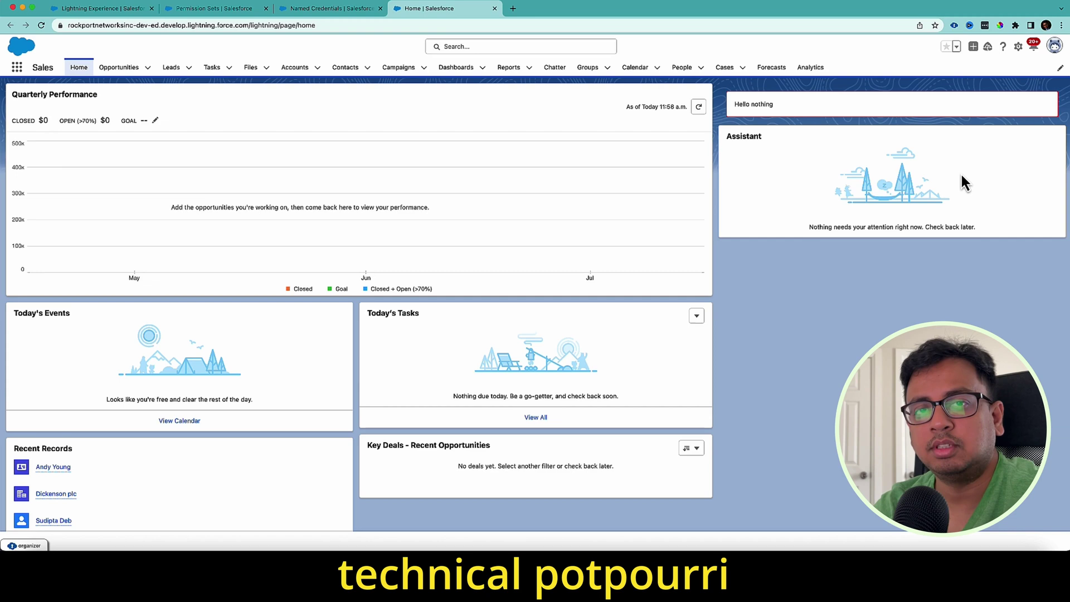
In the other org's Setup, create and save the Named Credential Test permission set
left_click(1019, 45)
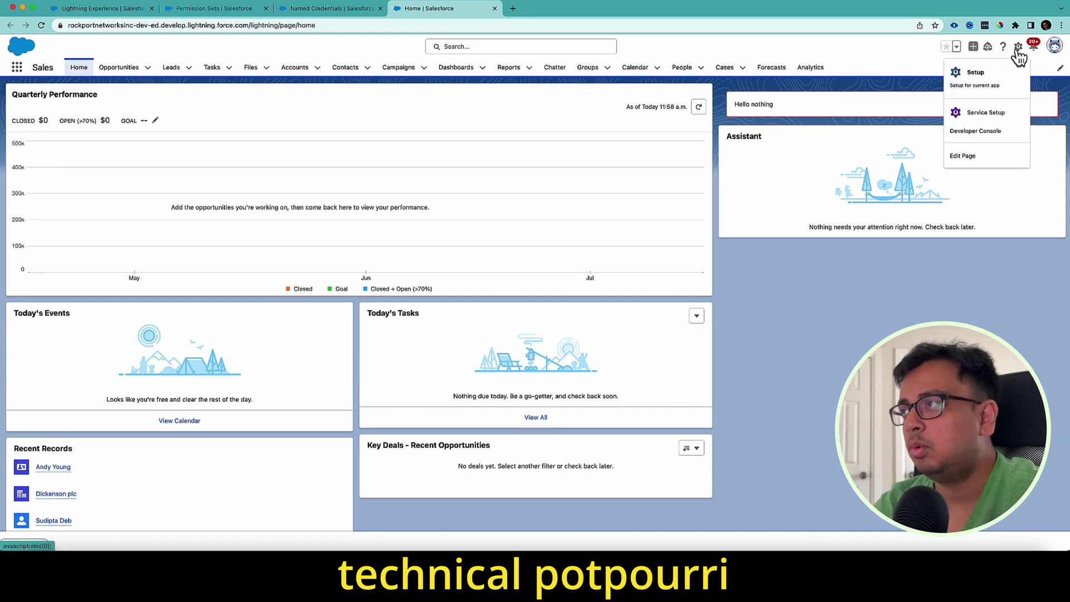
left_click(1006, 76)
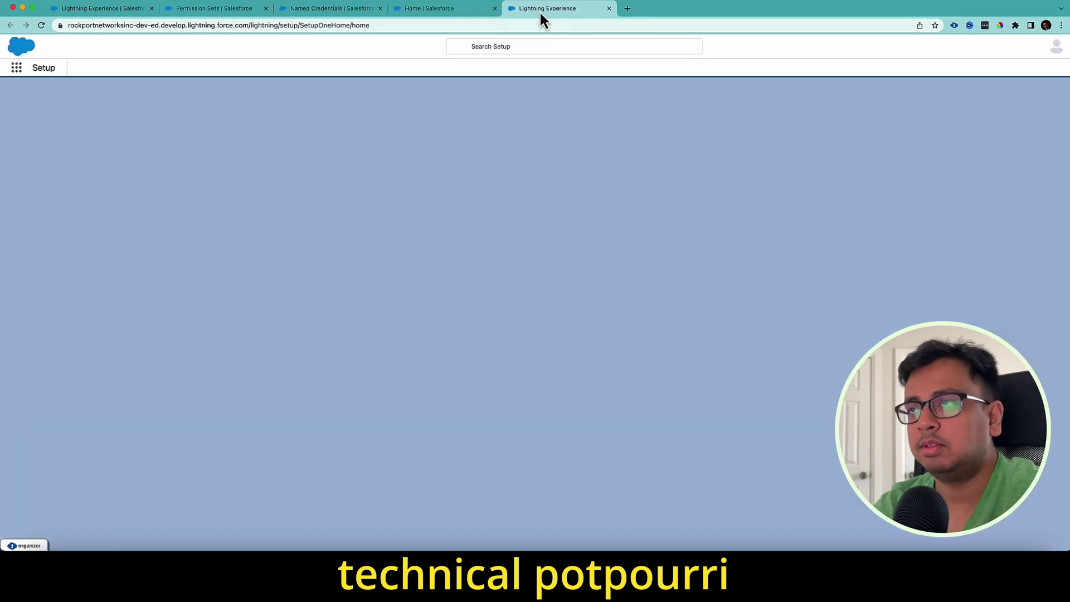
left_click(31, 94)
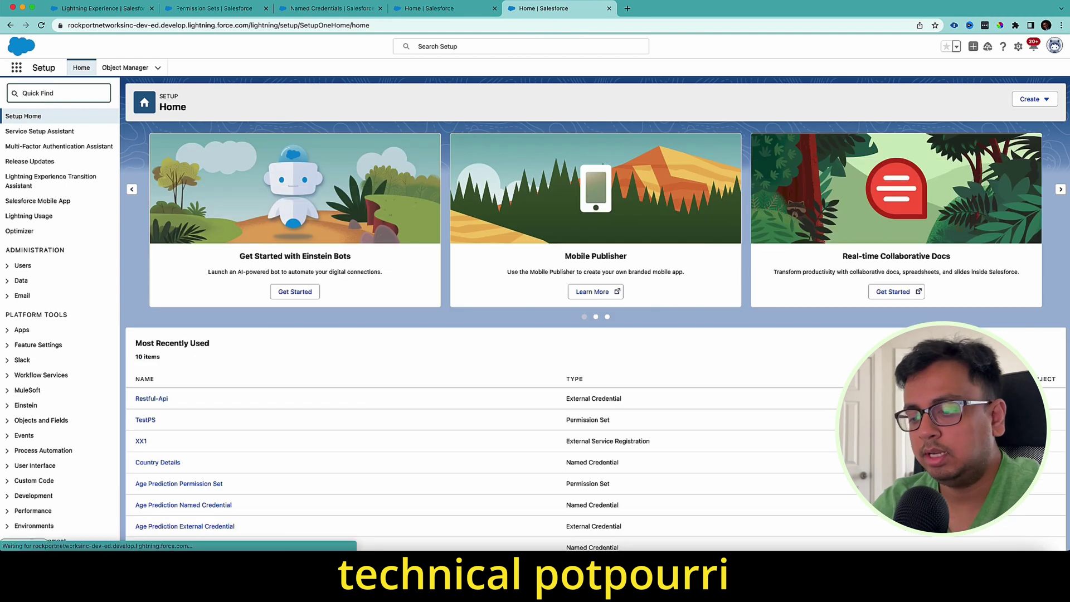
type("permo")
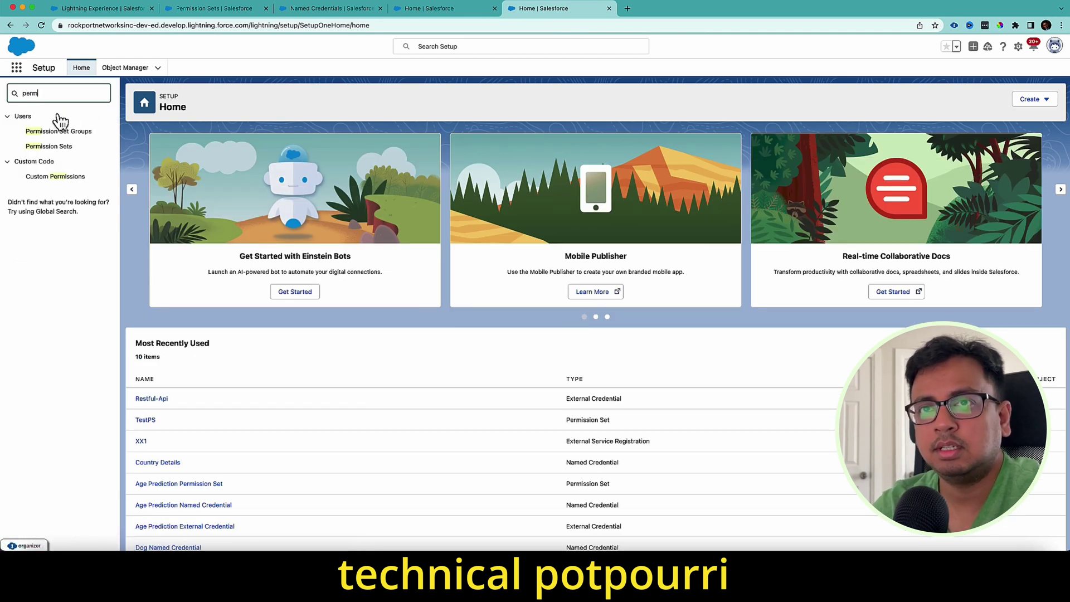
left_click(49, 146)
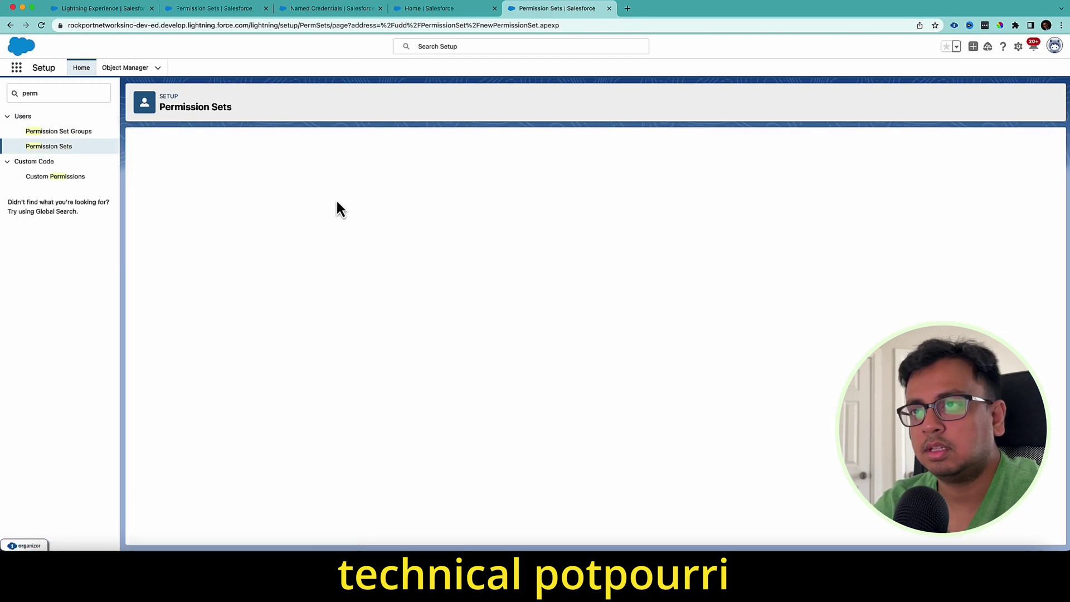
left_click(357, 215)
type("Named Credential Test")
key("Tab")
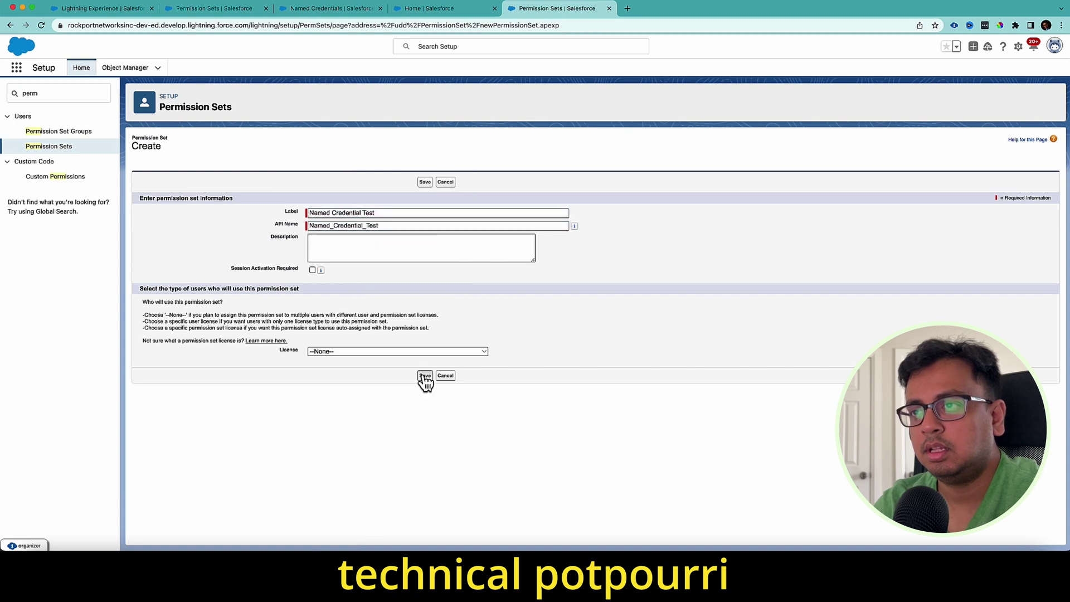
left_click(425, 376)
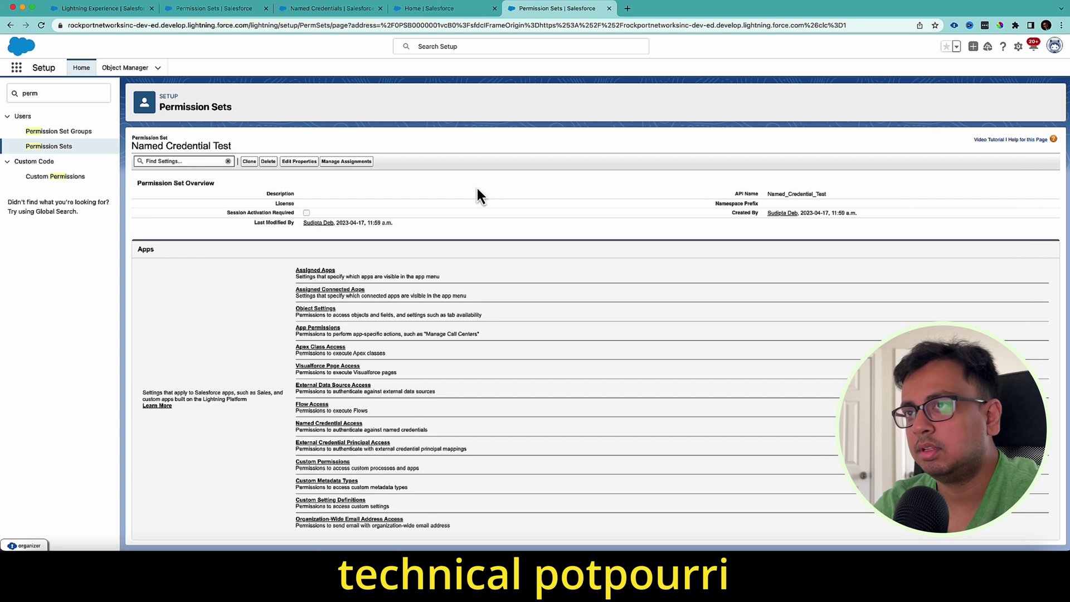
Assign the administrator user to Named Credential Test with no expiration date
left_click(355, 162)
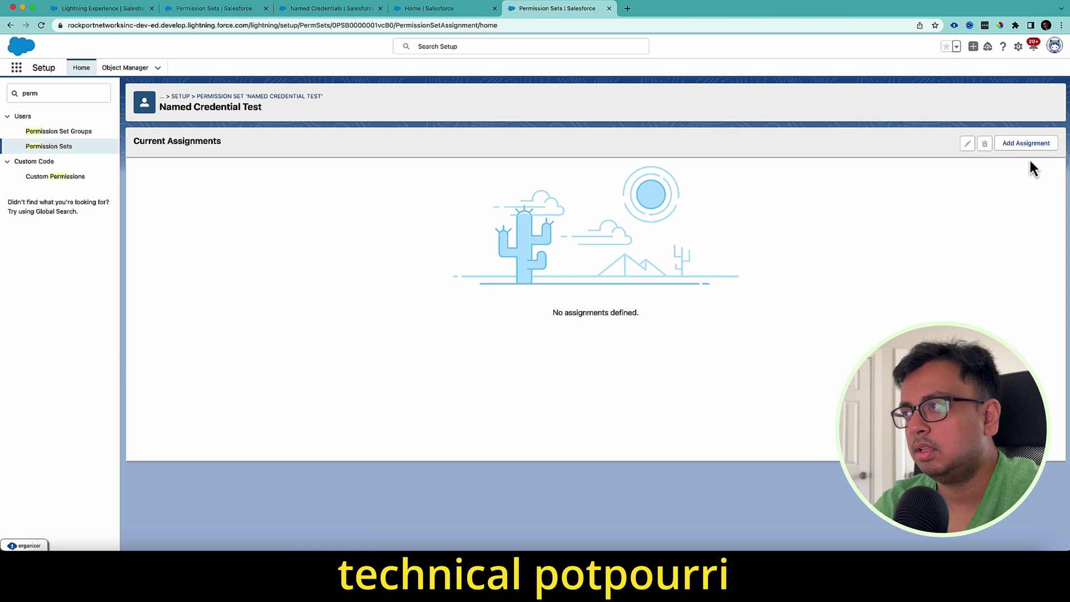
left_click(1027, 144)
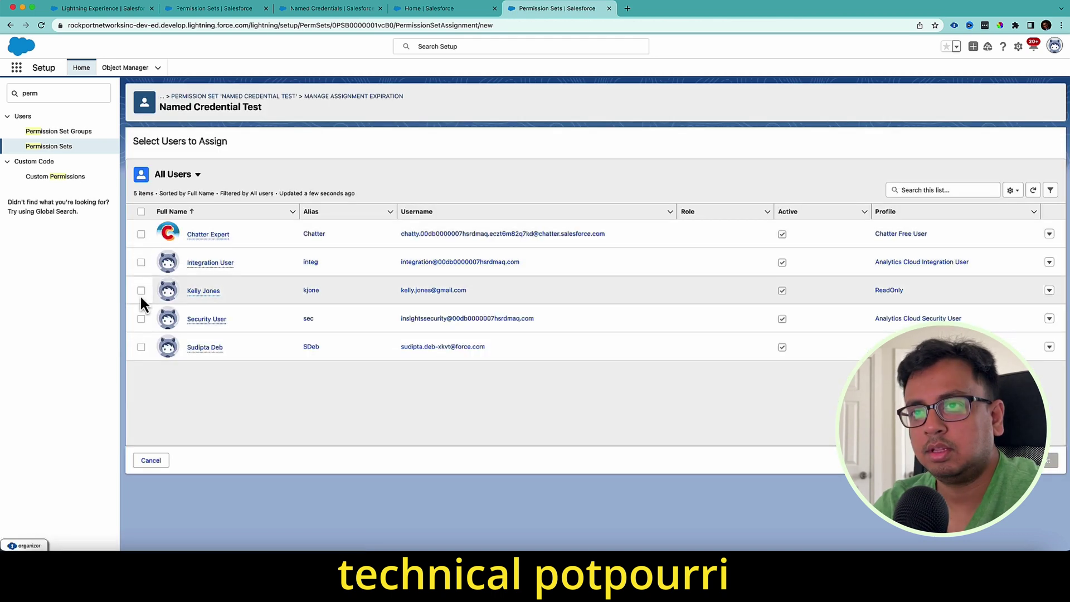
left_click(140, 347)
left_click(1048, 462)
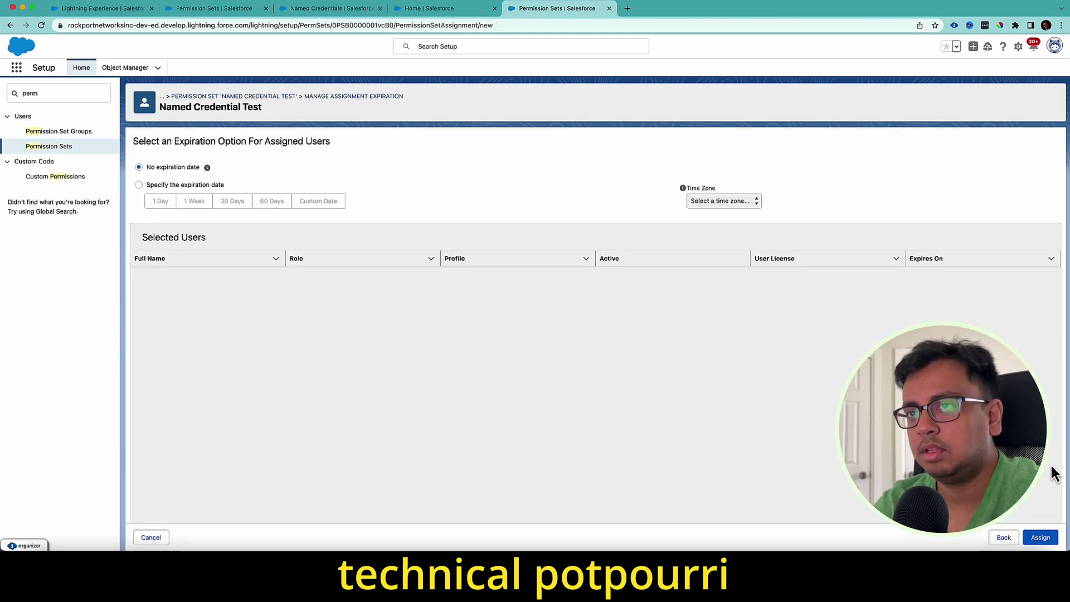
left_click(1042, 538)
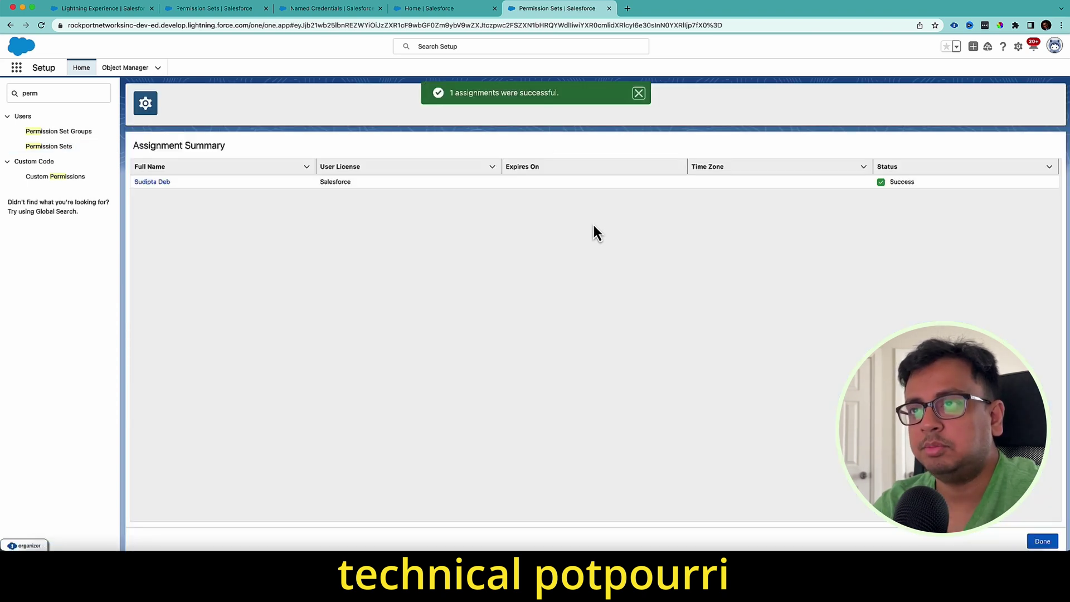
Duplicate the browser tab, go to Setup Home and filter Quick Find to Named Credentials
left_click_drag(70, 93, 7, 96)
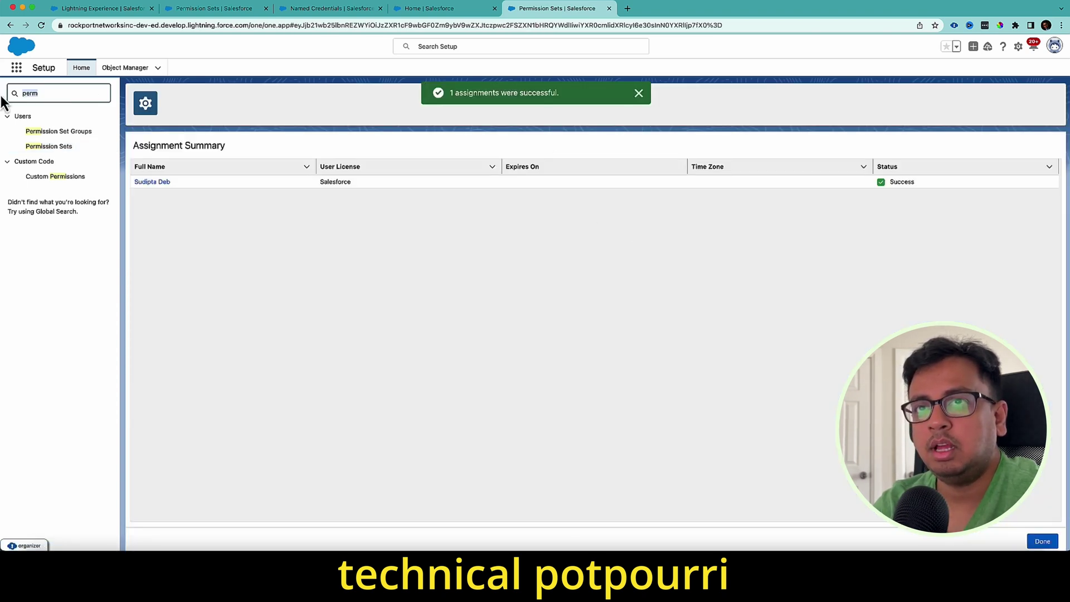
right_click(575, 10)
left_click(631, 75)
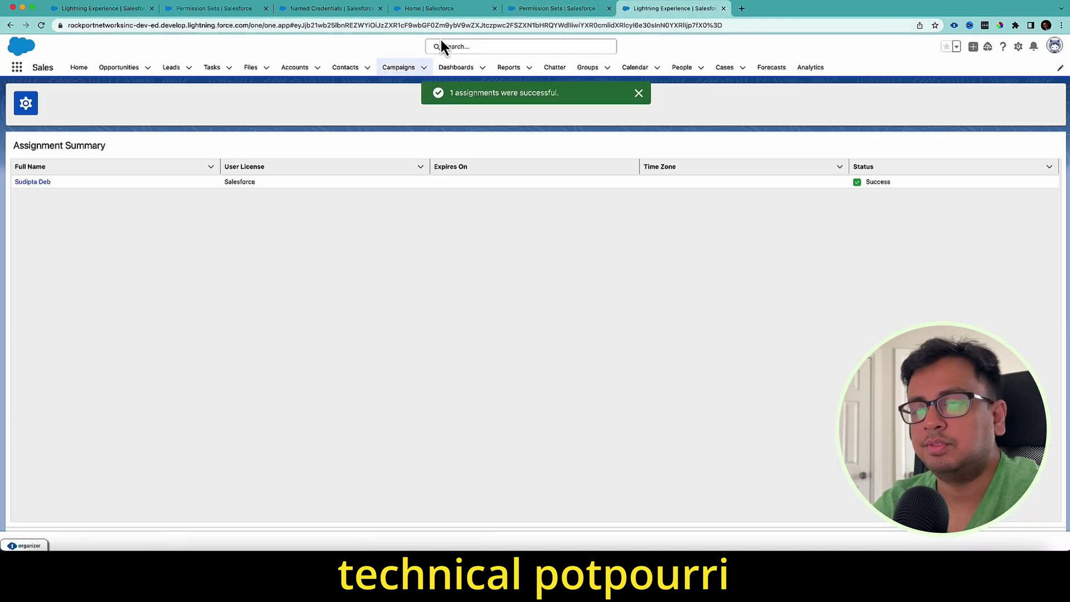
left_click(1019, 48)
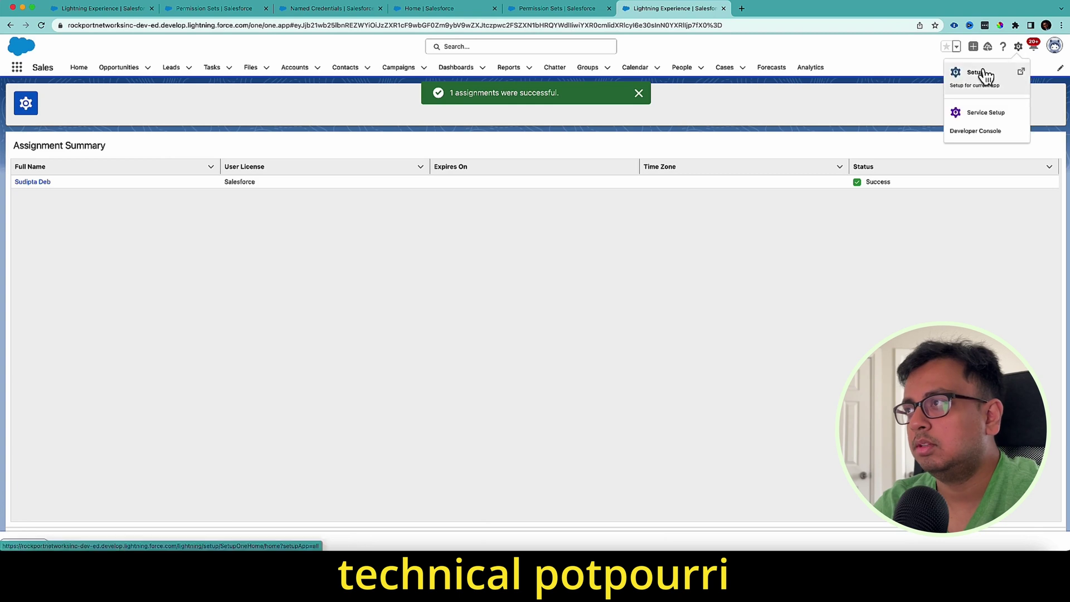
left_click(979, 73)
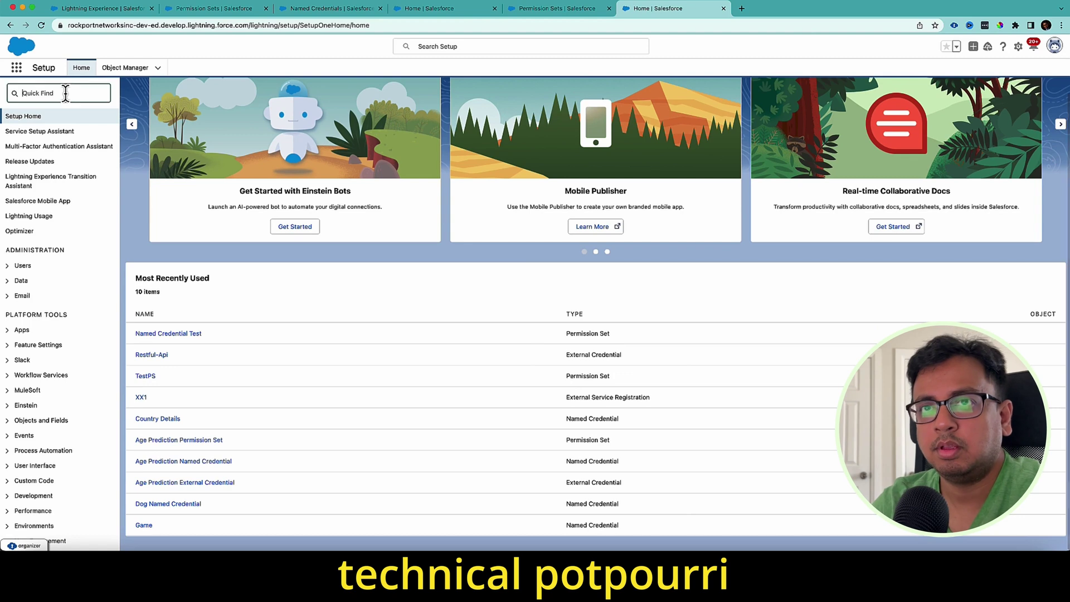
left_click(66, 93)
type("named c")
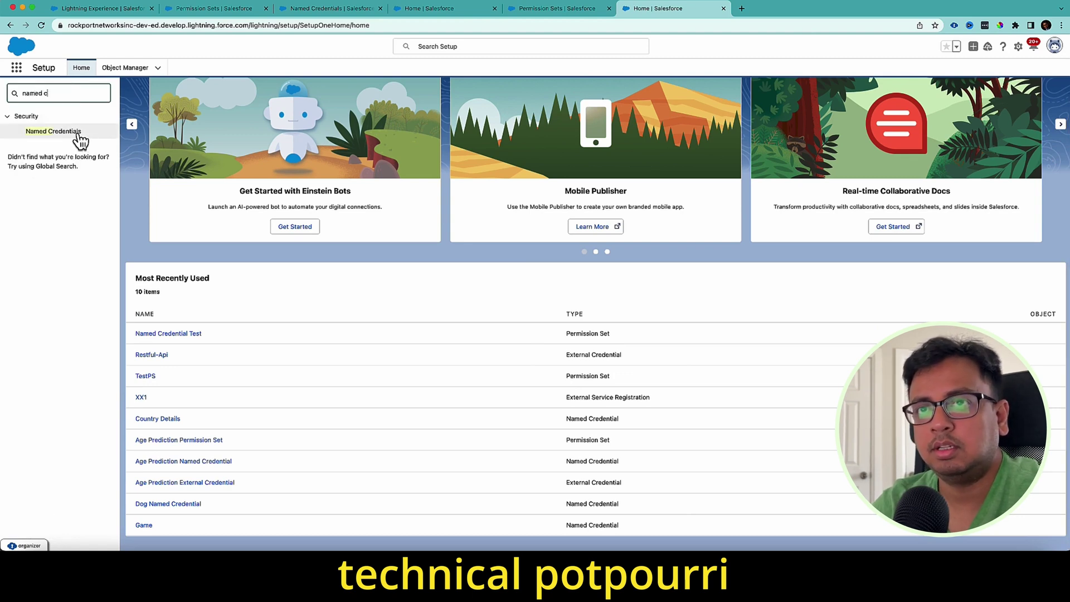
key("Tab")
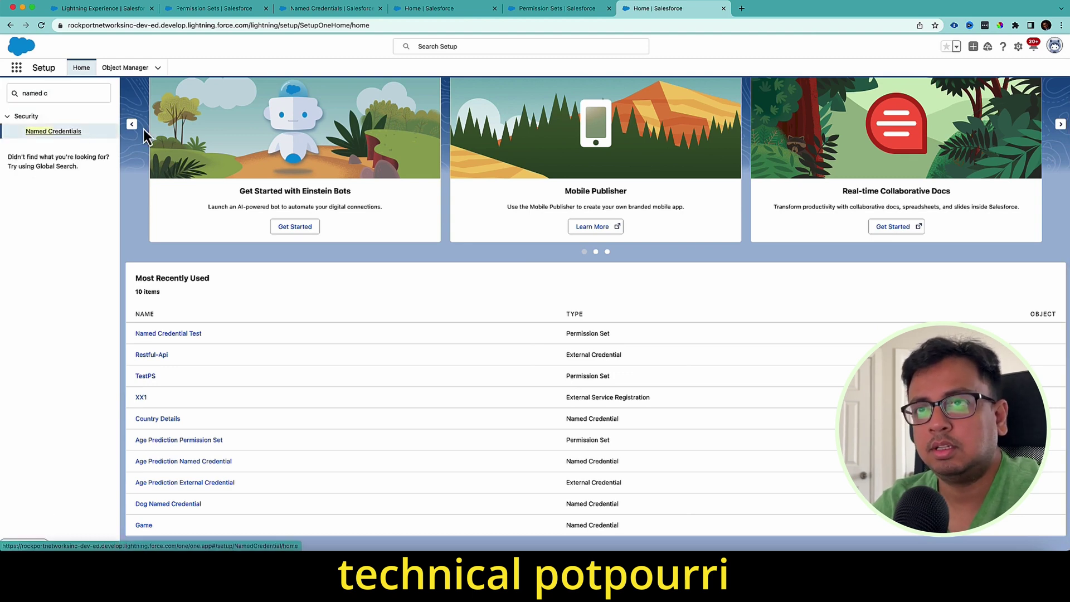
Start a new external credential with Label and Name TestCredential, removing the stray space
key("Return")
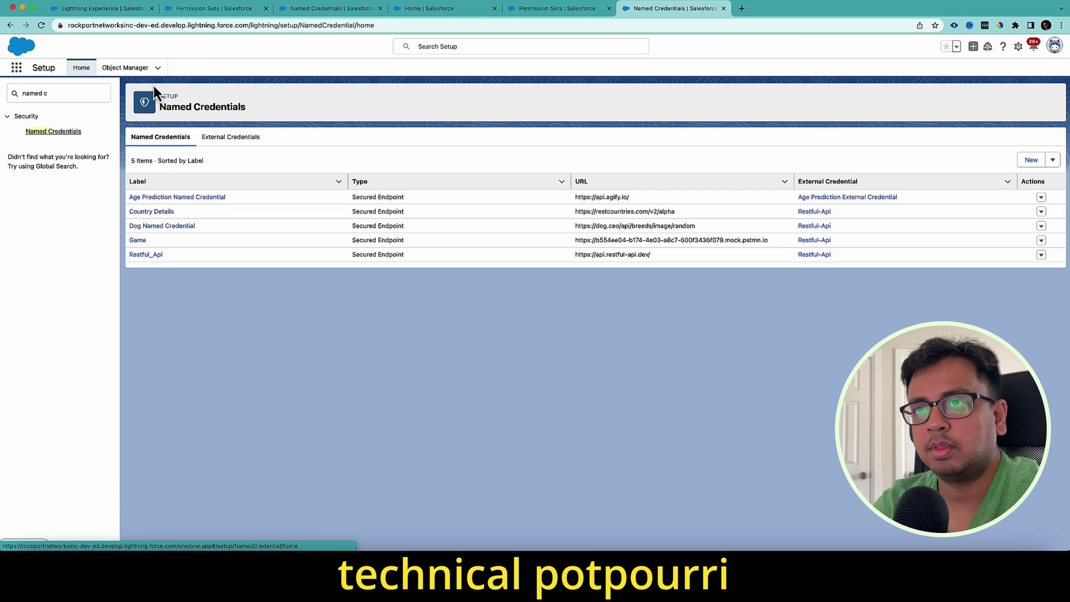
left_click(225, 139)
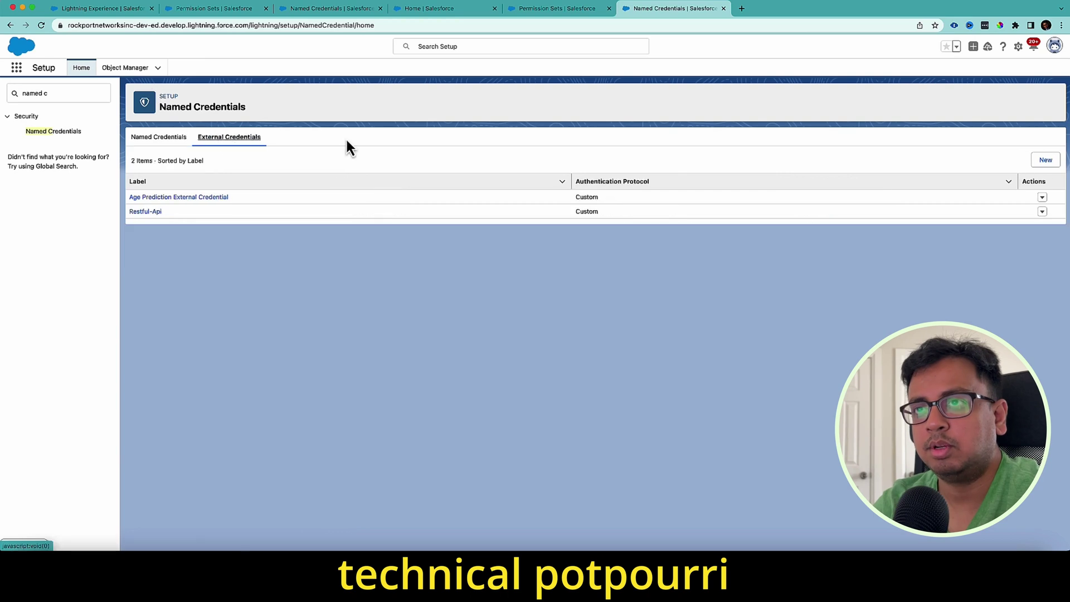
left_click(1046, 160)
type("Te")
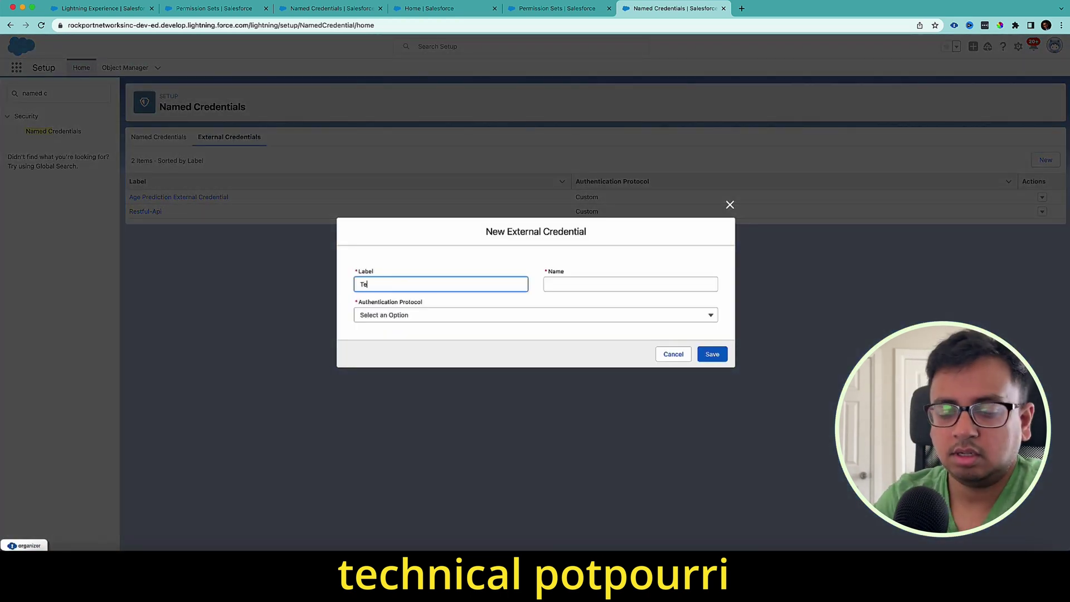
type("st Credde")
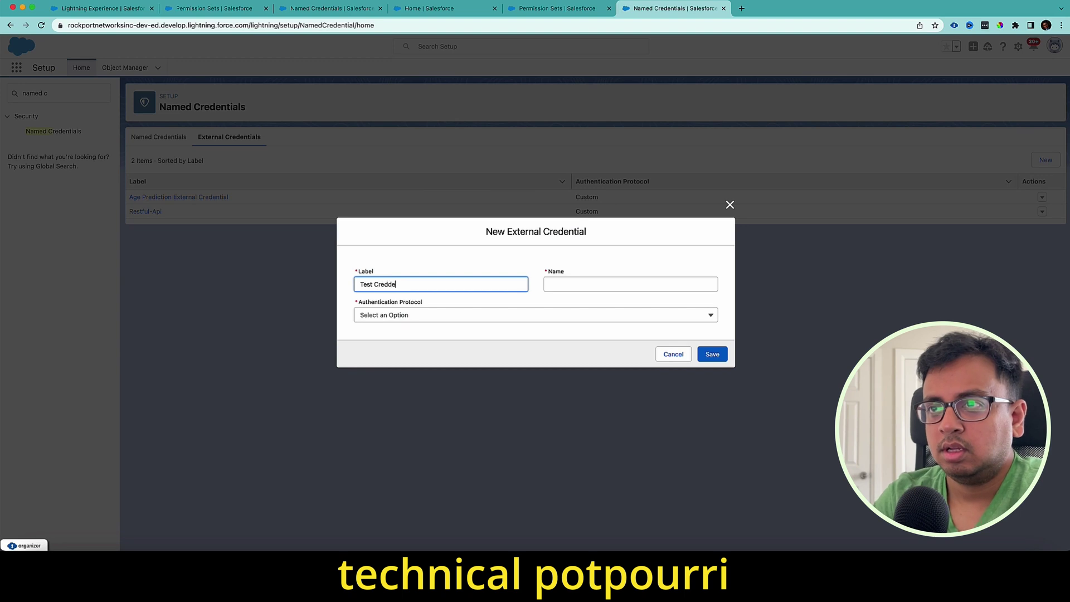
key("BackSpace")
key("BackSpace")
type("ential")
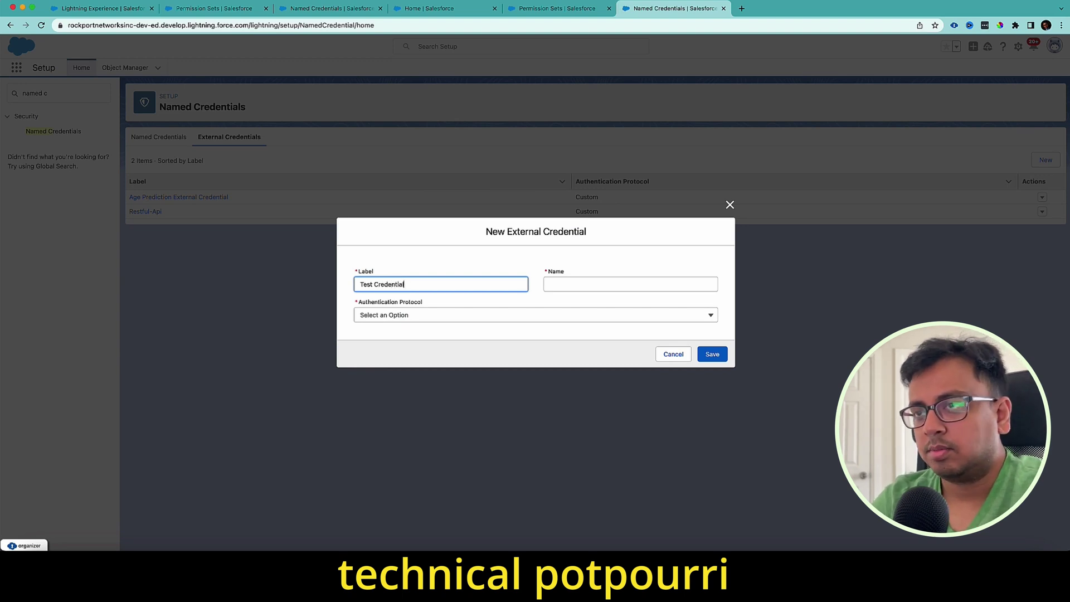
key("super+a")
left_click(563, 284)
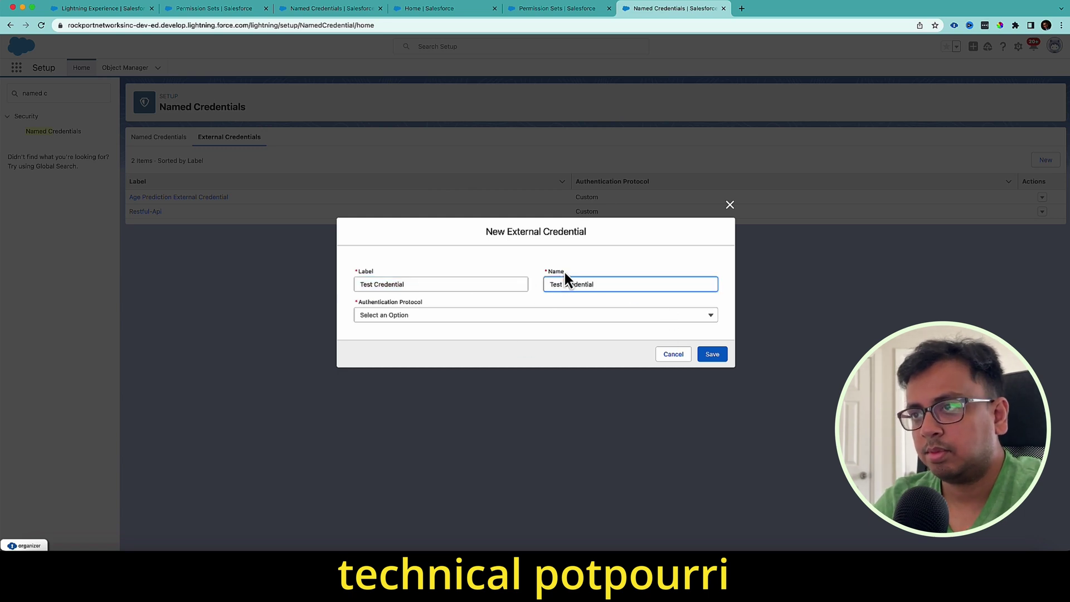
key("BackSpace")
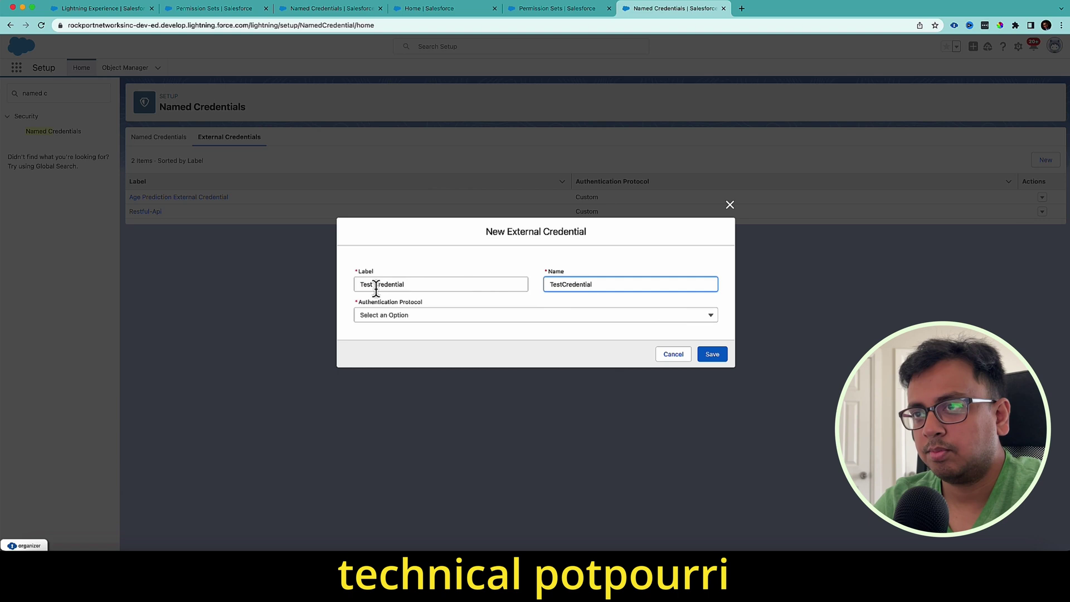
left_click(375, 288)
Choose Custom authentication and save the TestCredential external credential
left_click(399, 315)
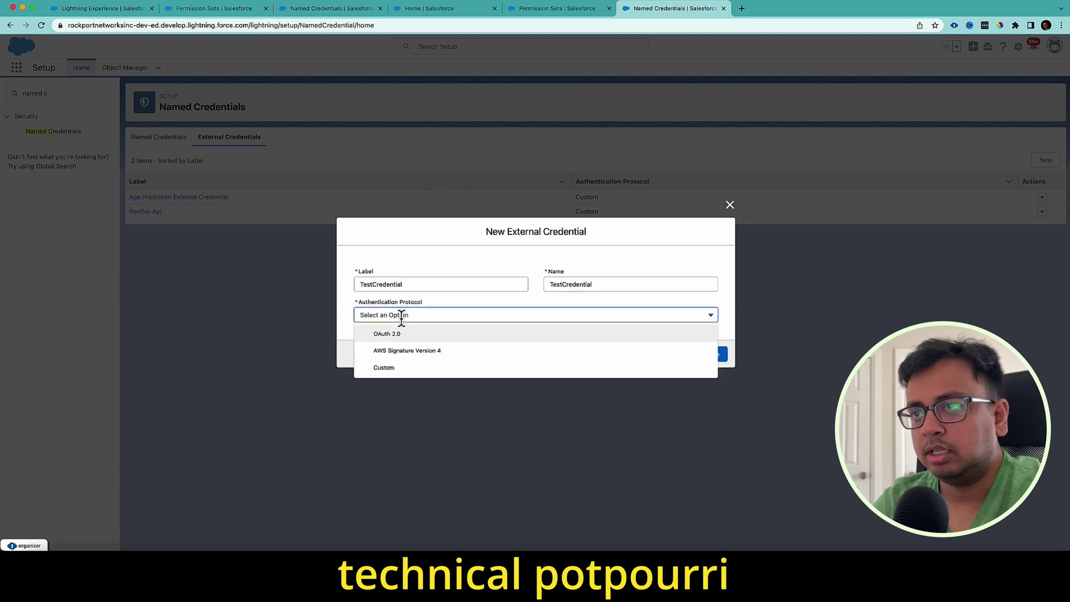
left_click(402, 368)
left_click(722, 357)
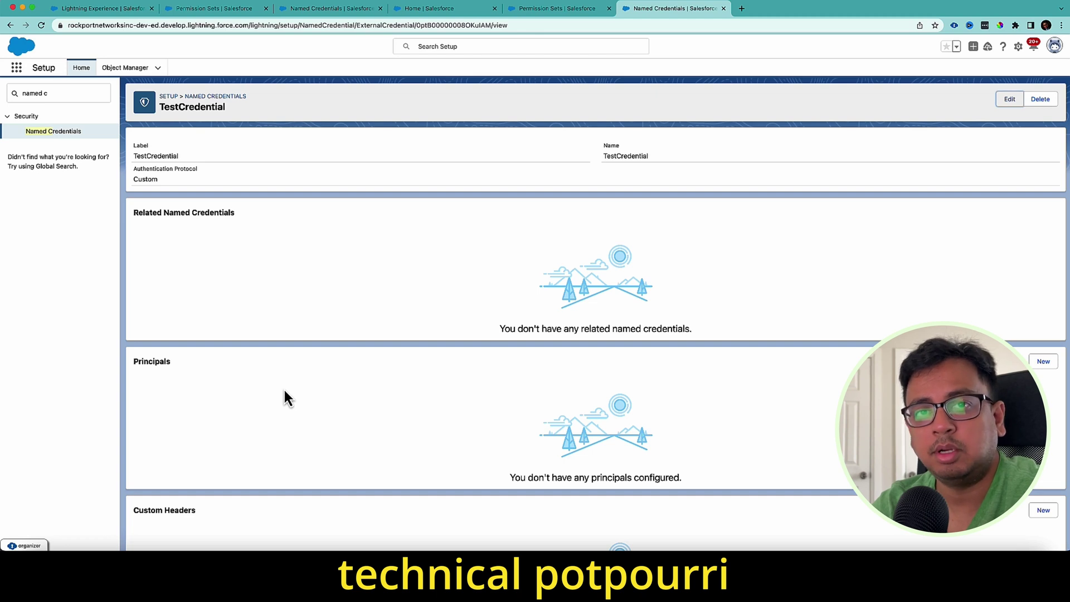
Create principal One for TestCredential with a Country authentication parameter and save it
double_click(152, 363)
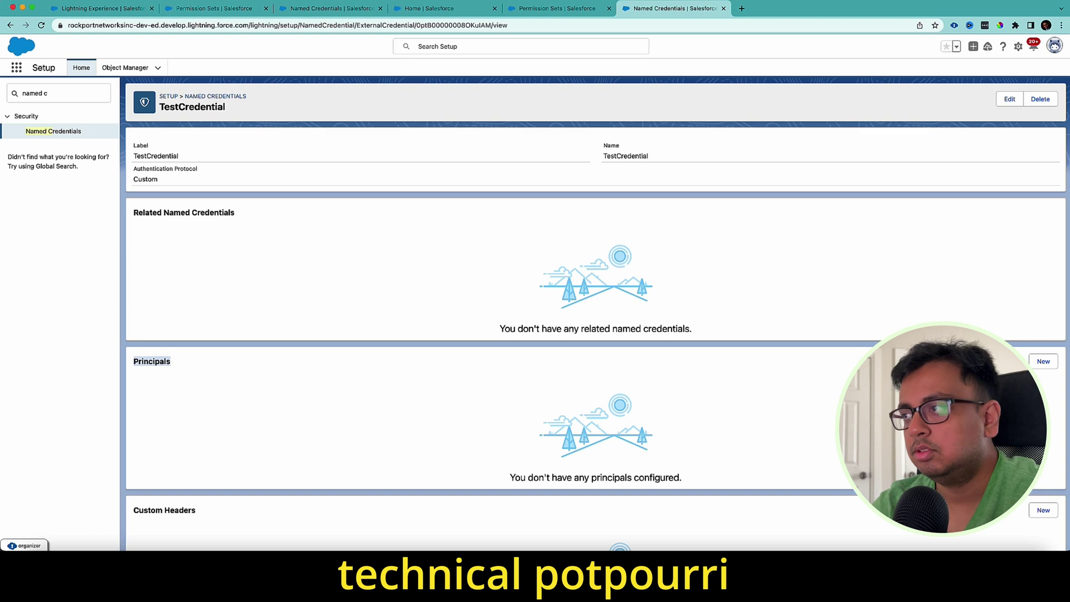
left_click(1043, 363)
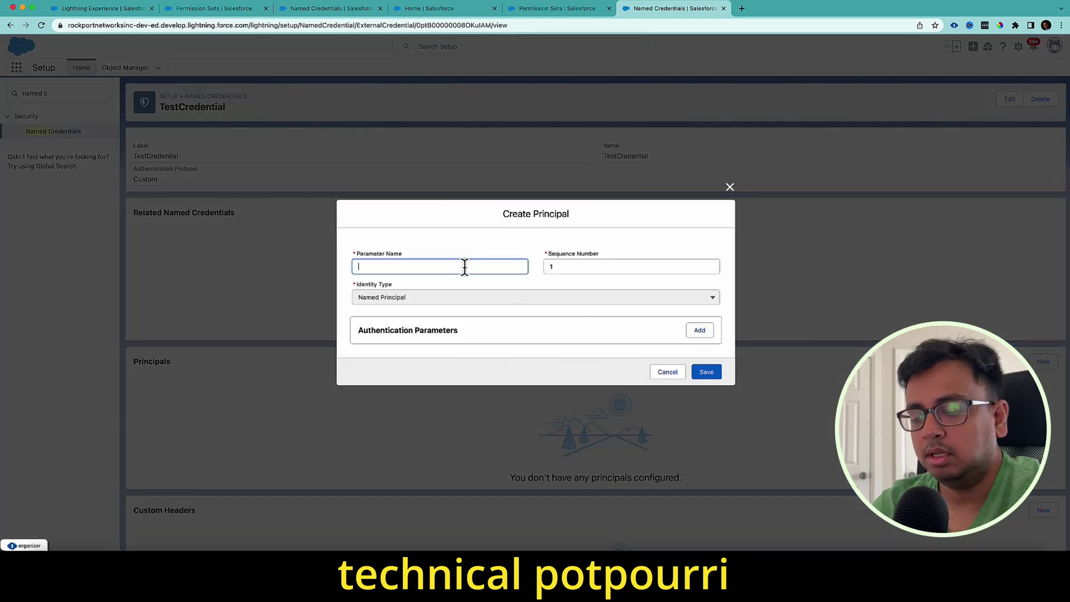
type("One")
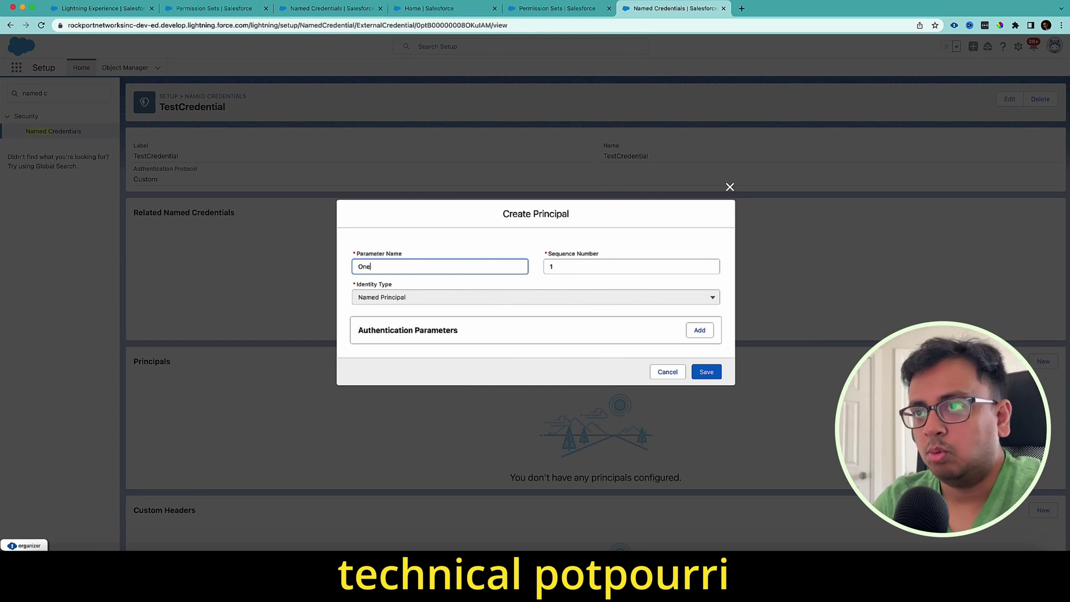
key("Tab")
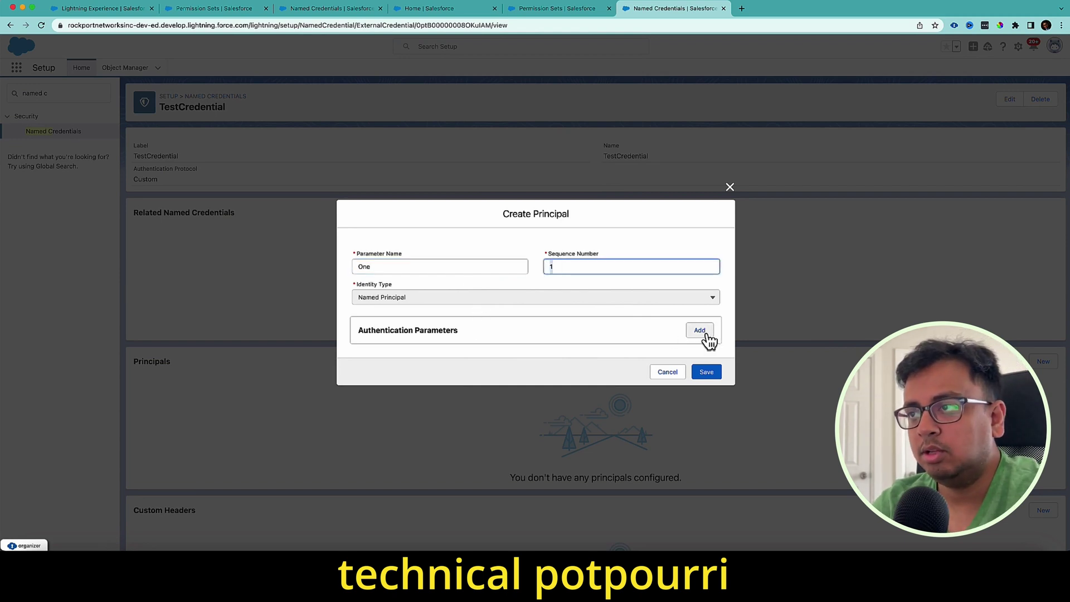
left_click(707, 333)
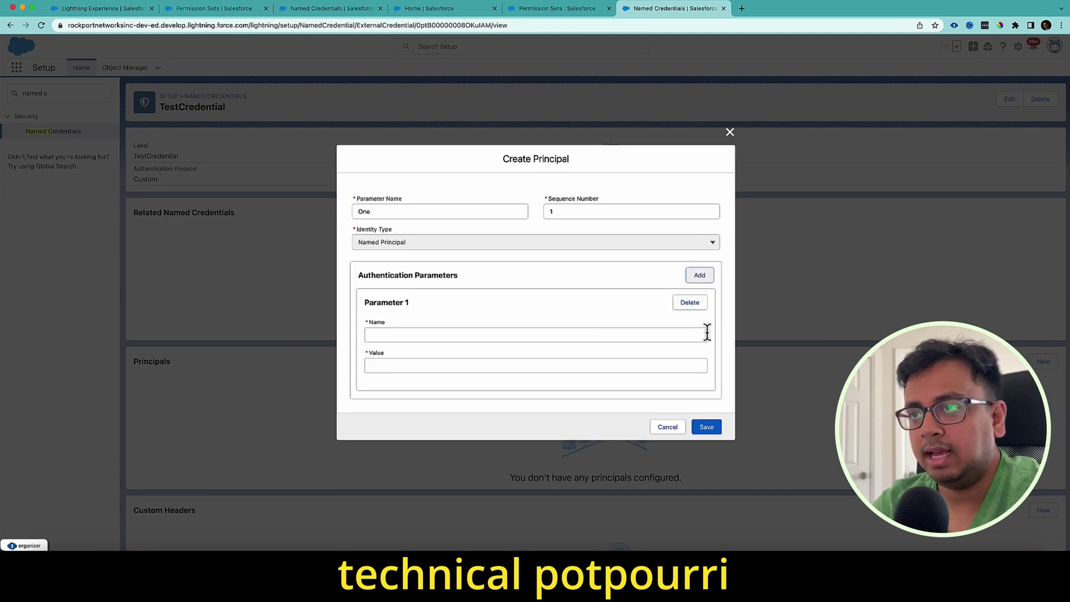
left_click(444, 335)
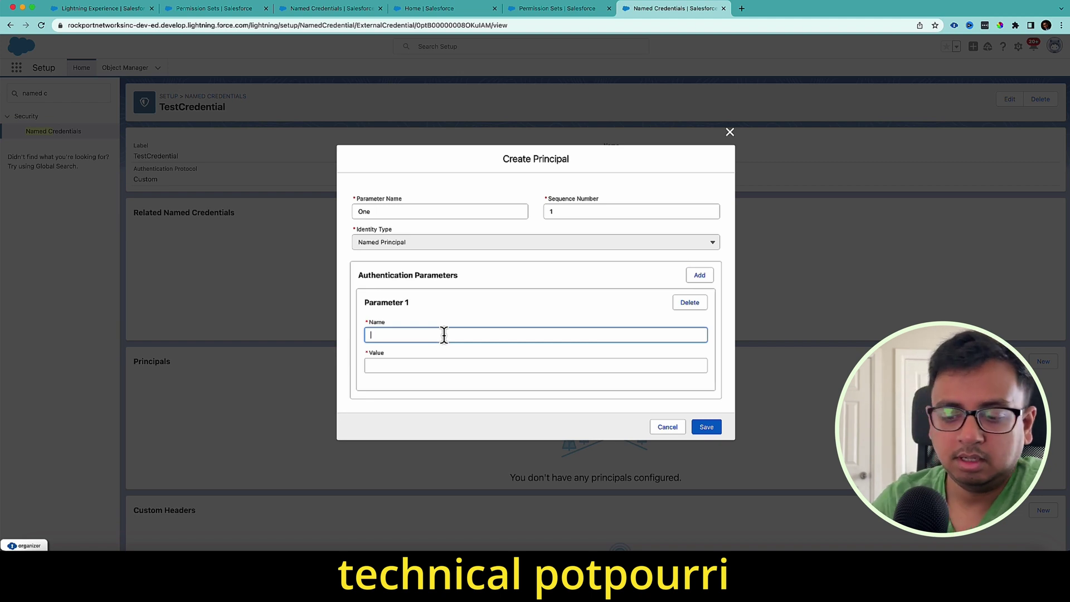
type("Named")
key("BackSpace")
key("BackSpace")
key("BackSpace")
key("BackSpace")
key("BackSpace")
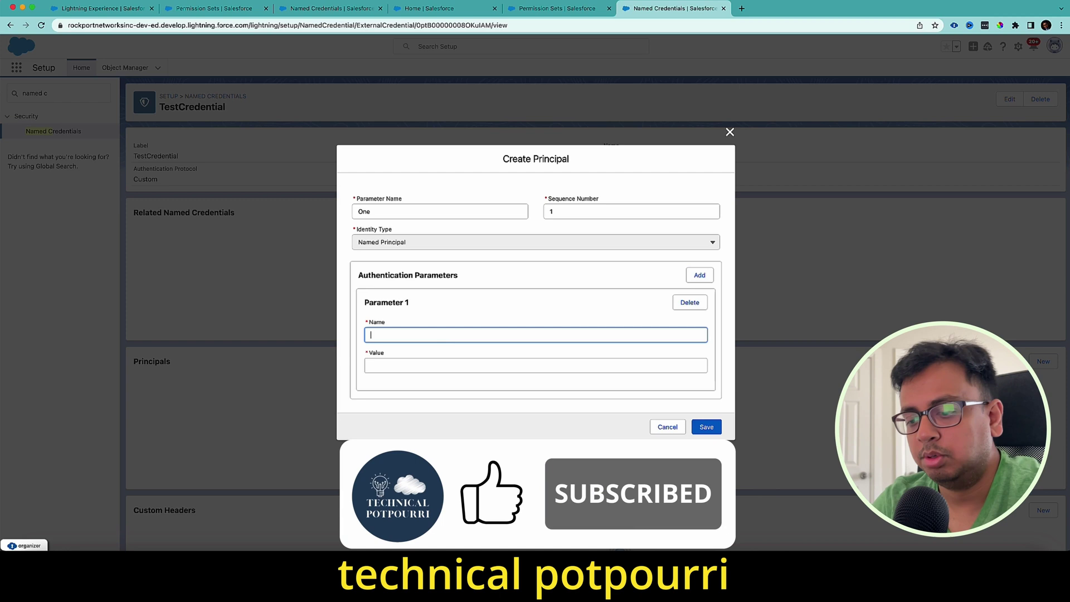
type("Count")
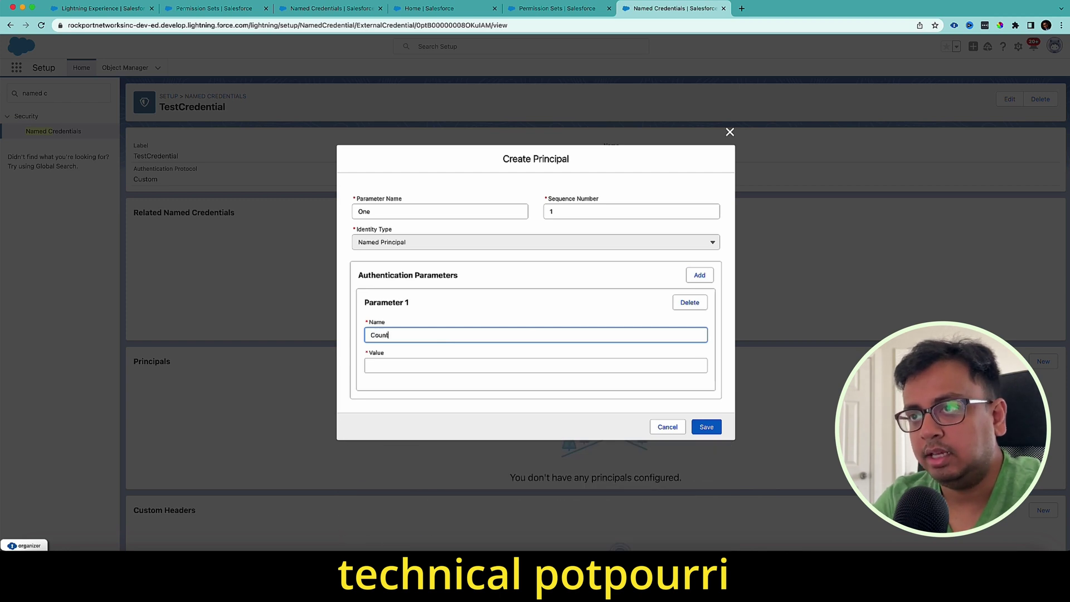
type("ry")
key("Tab")
type("I")
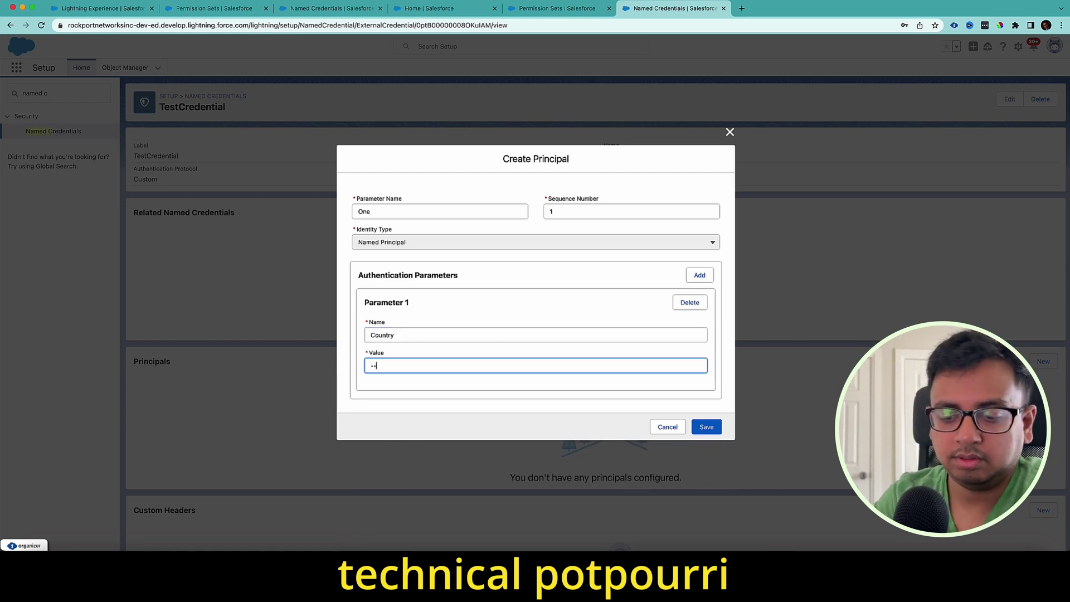
type("ndia1")
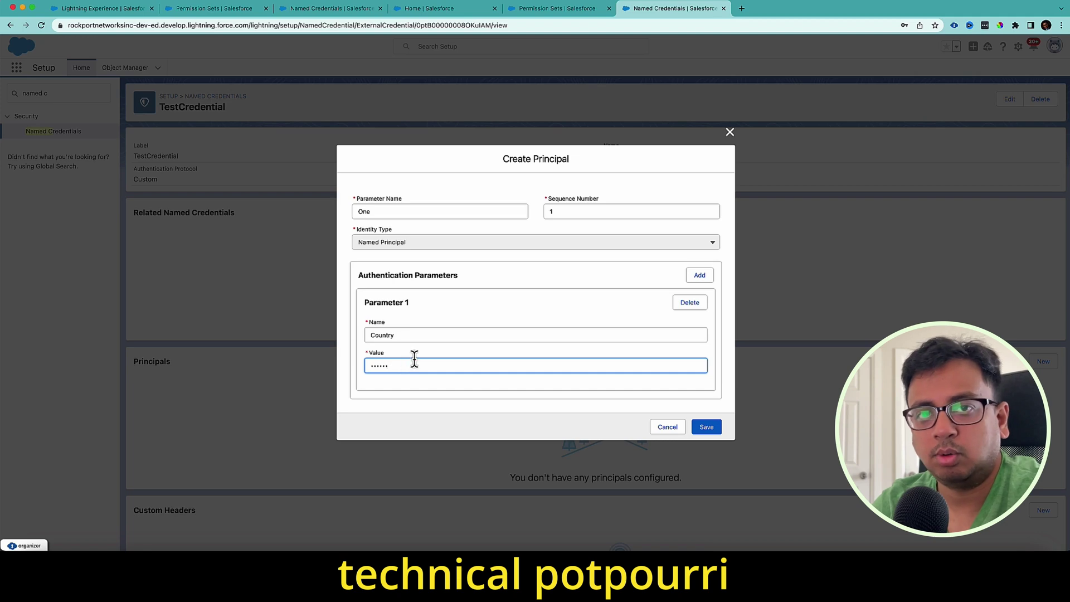
left_click(706, 428)
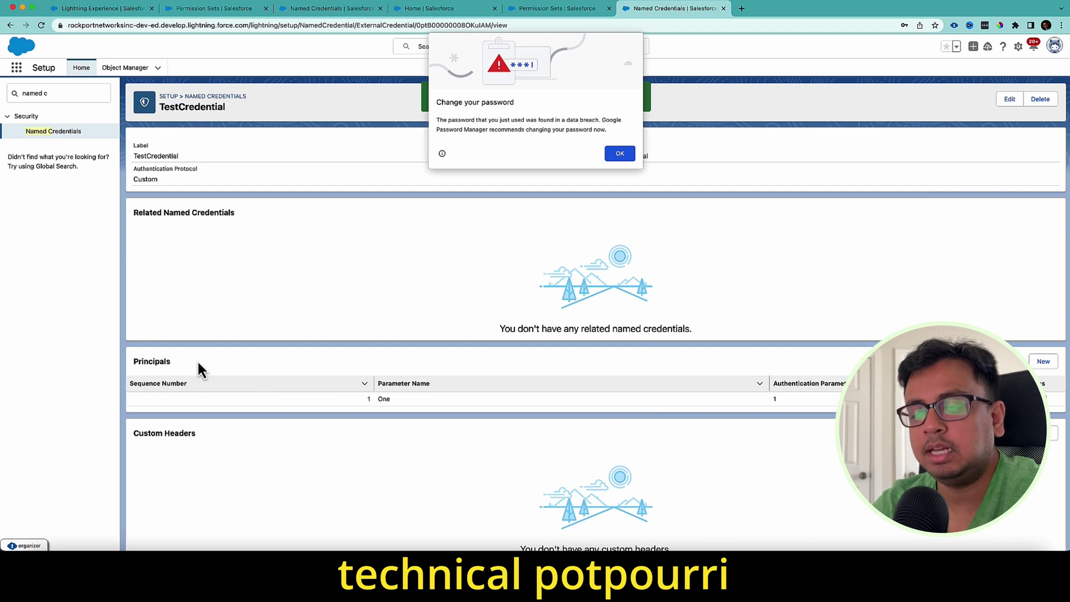
Dismiss the browser password popups and return to the permission sets page
left_click(618, 155)
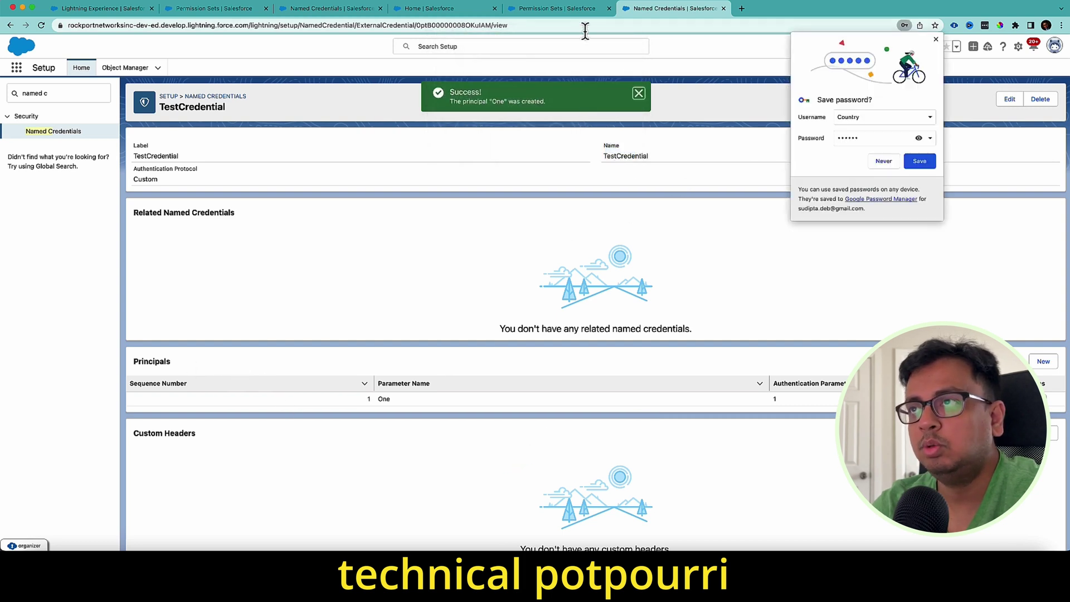
left_click(936, 39)
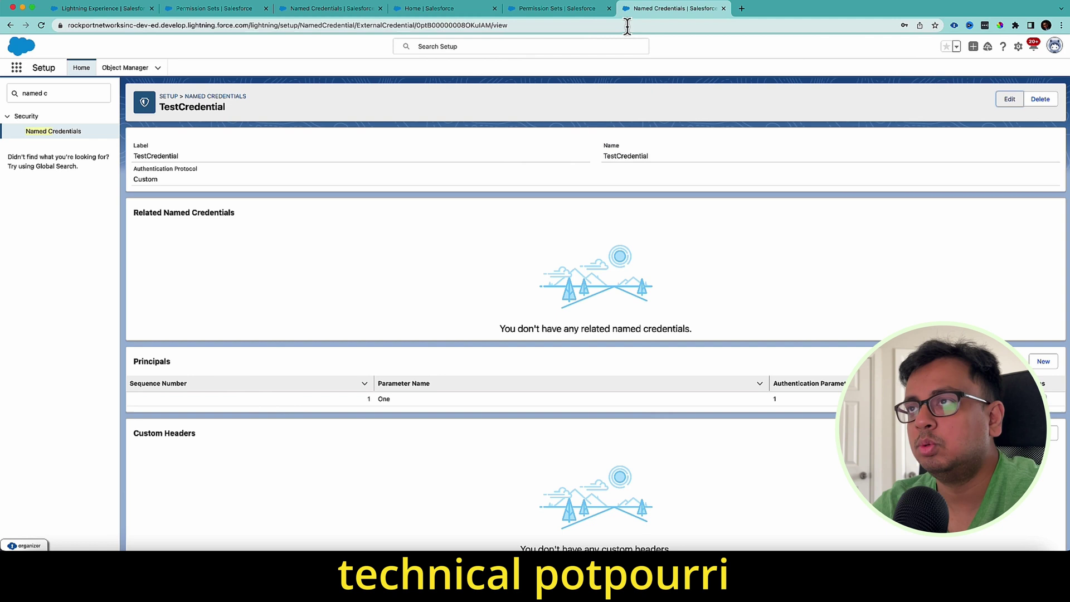
left_click(579, 10)
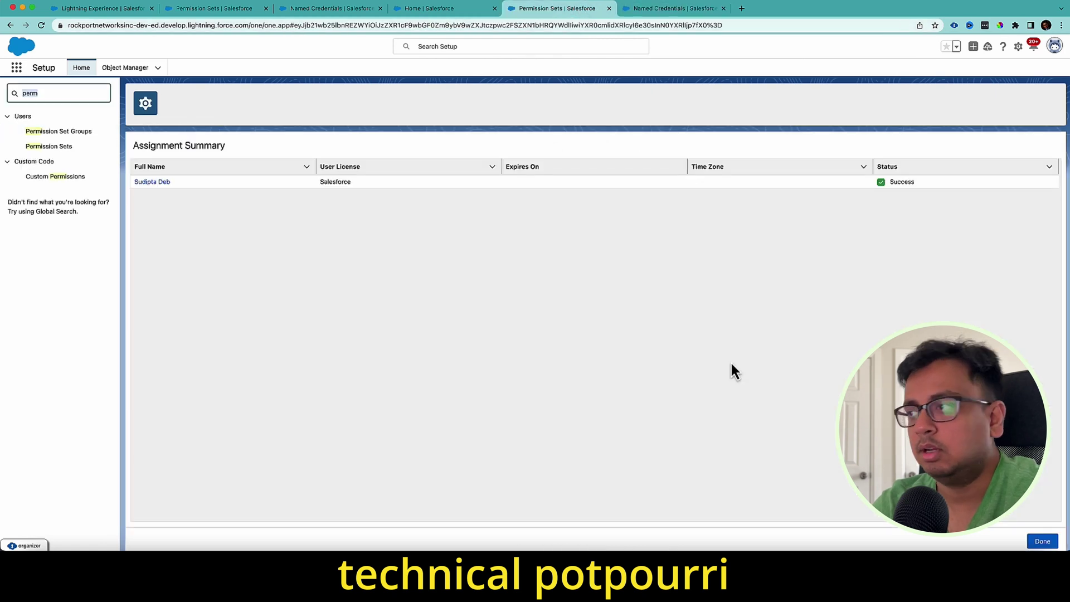
Enable TestCredential - One in Named Credential Test's External Credential Principal Access and save
left_click(1043, 541)
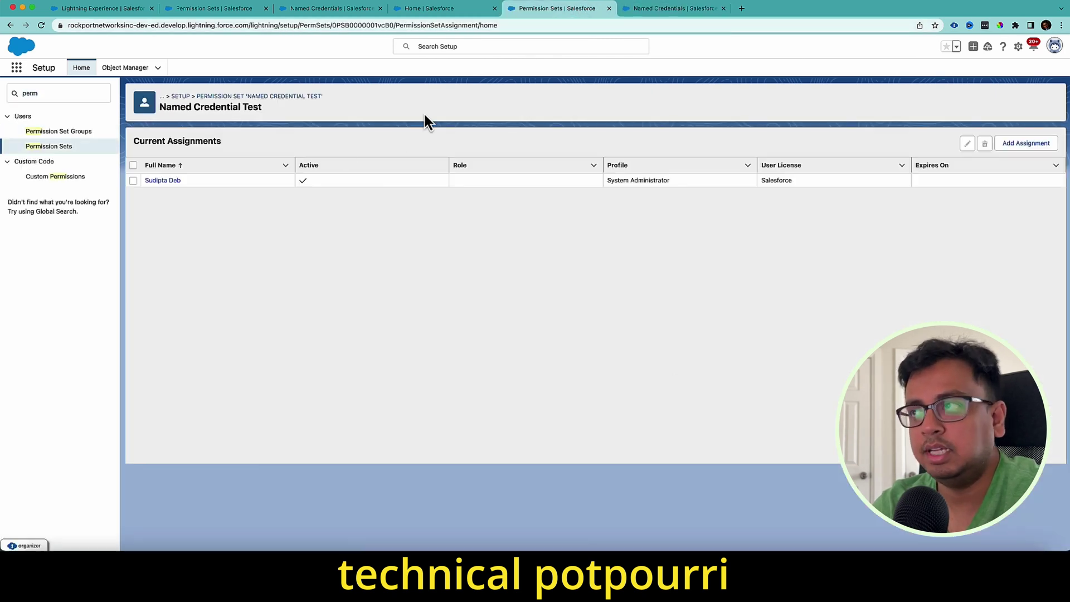
left_click(291, 99)
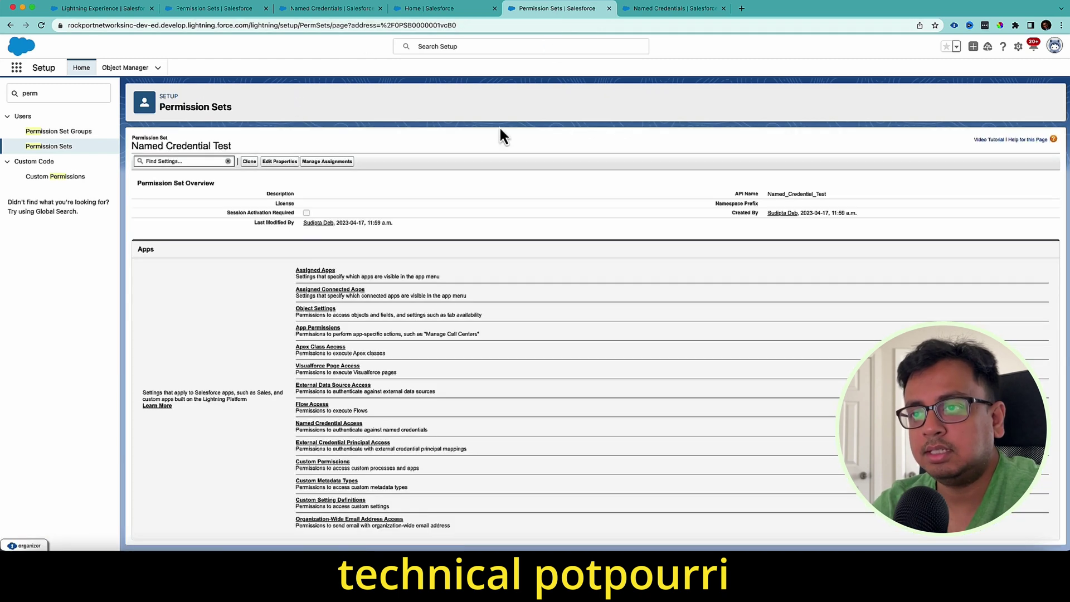
left_click(380, 450)
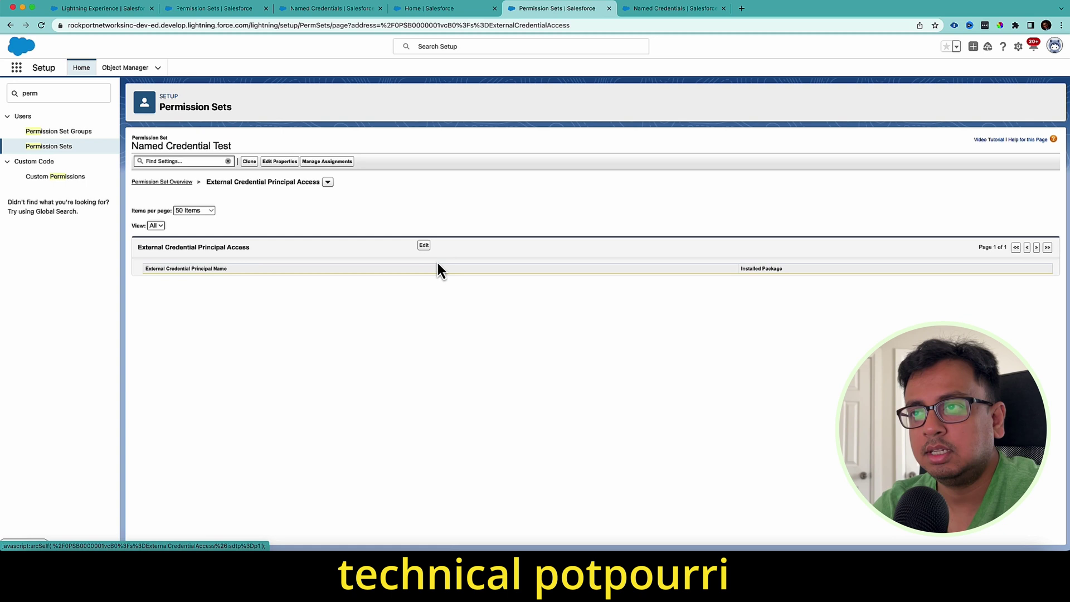
left_click(424, 246)
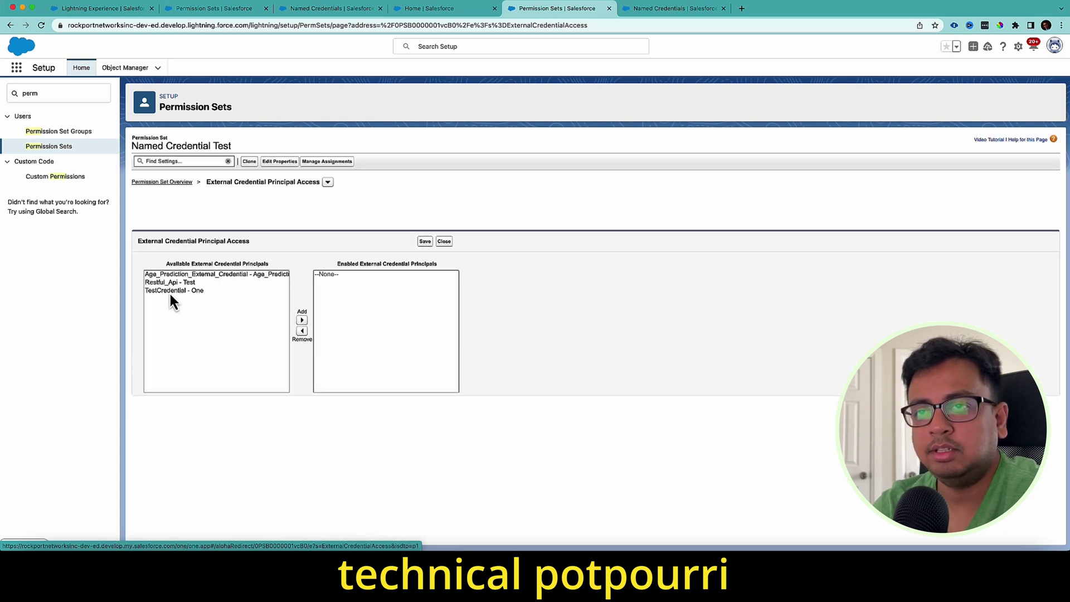
left_click(170, 293)
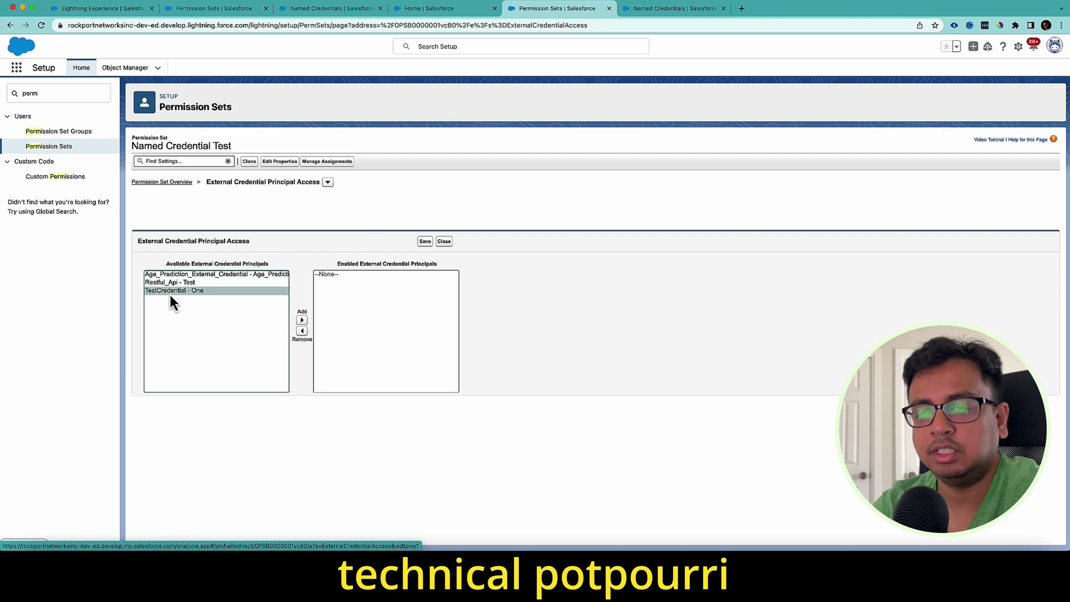
left_click(302, 321)
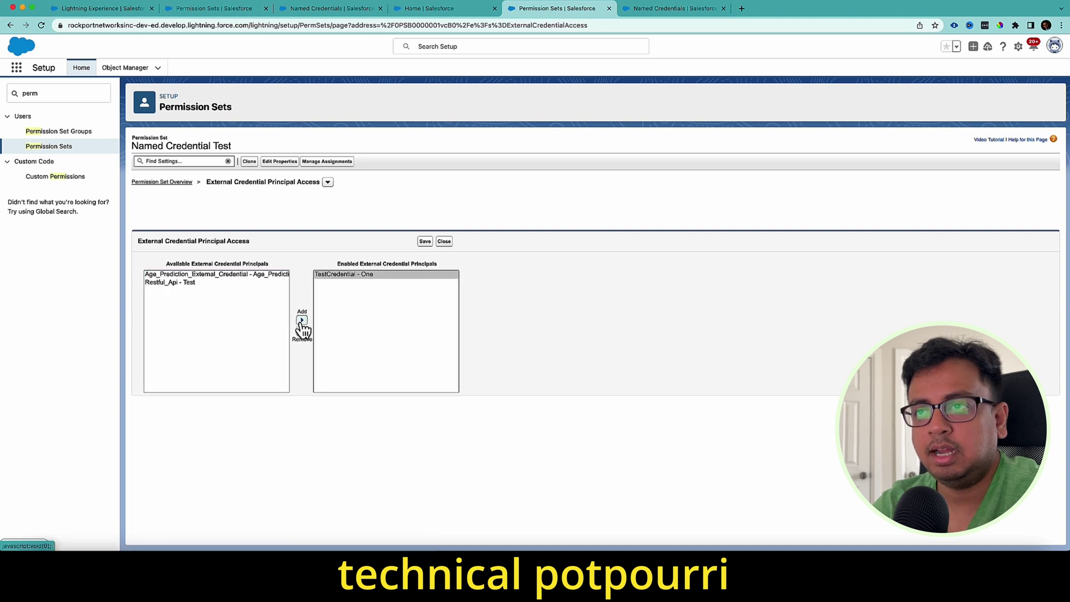
left_click(425, 242)
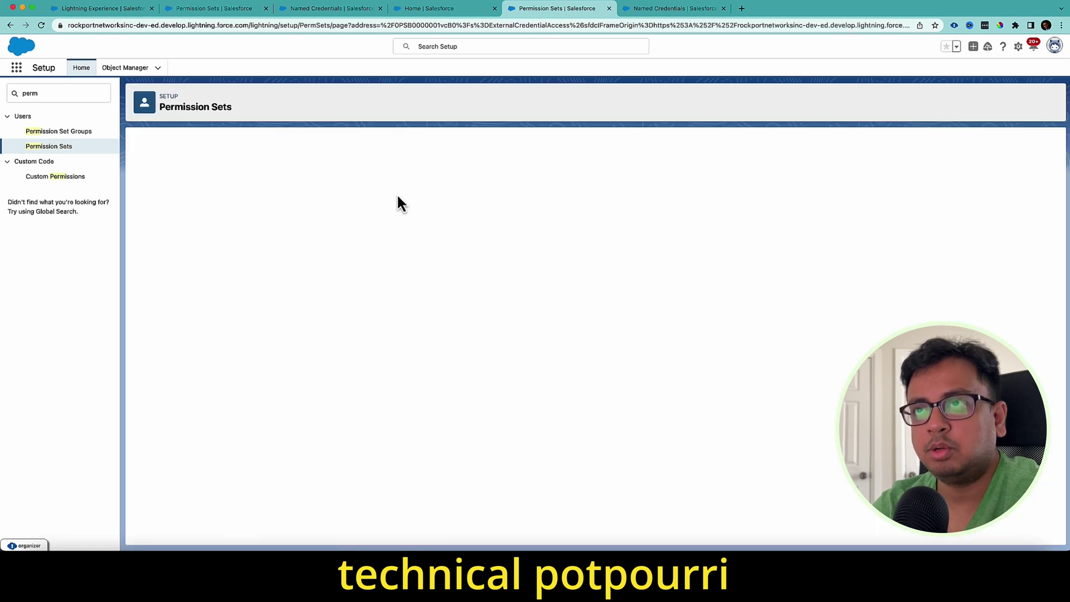
Compare the older org's Permission Set Mappings with the new org's principals, then return to the principal access list
left_click(322, 12)
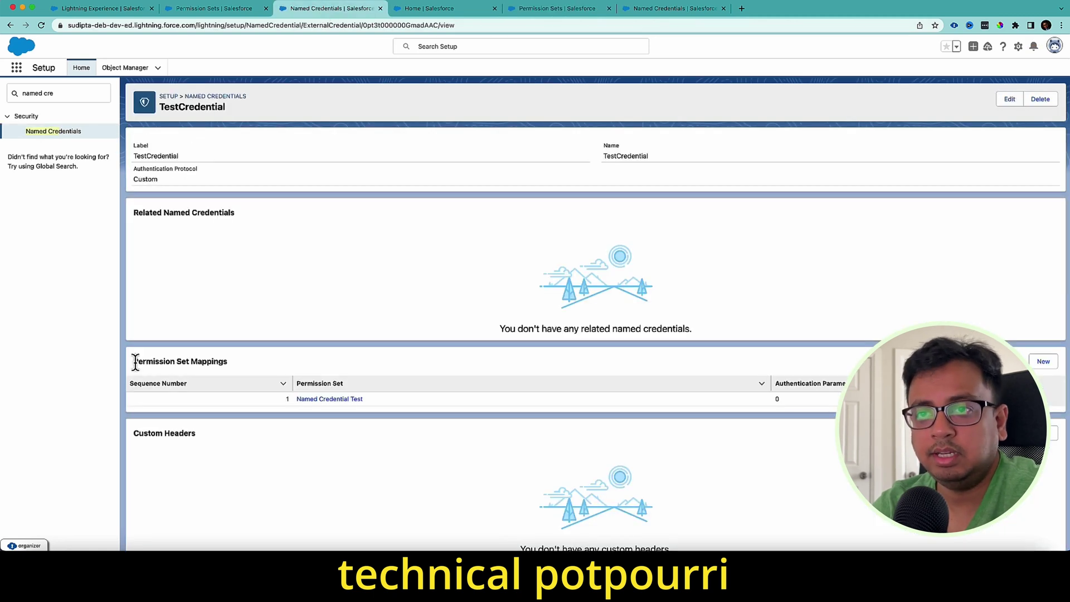
left_click_drag(133, 362, 240, 371)
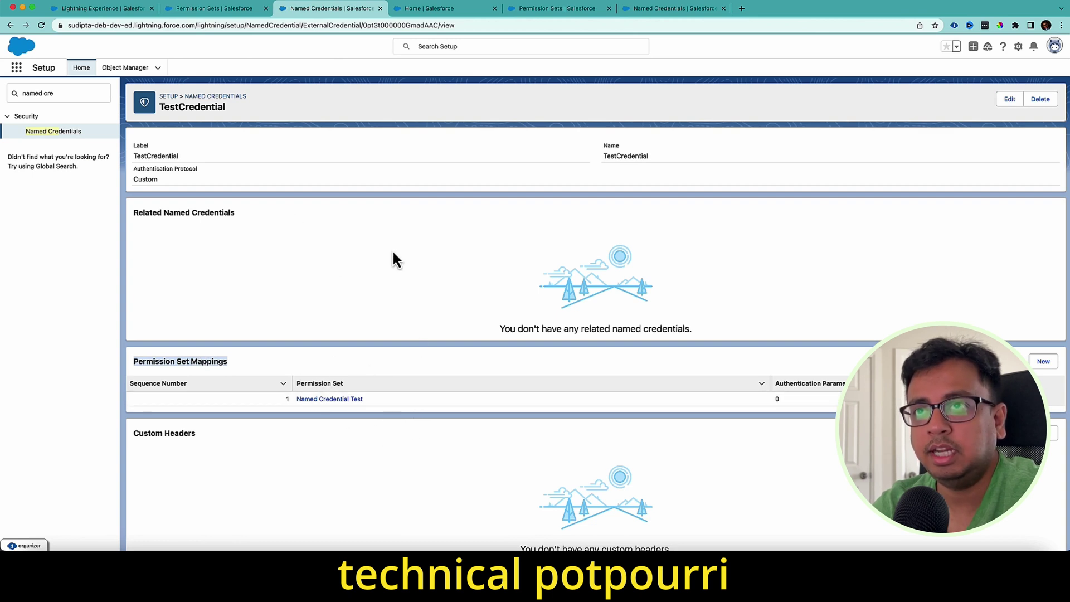
left_click(670, 12)
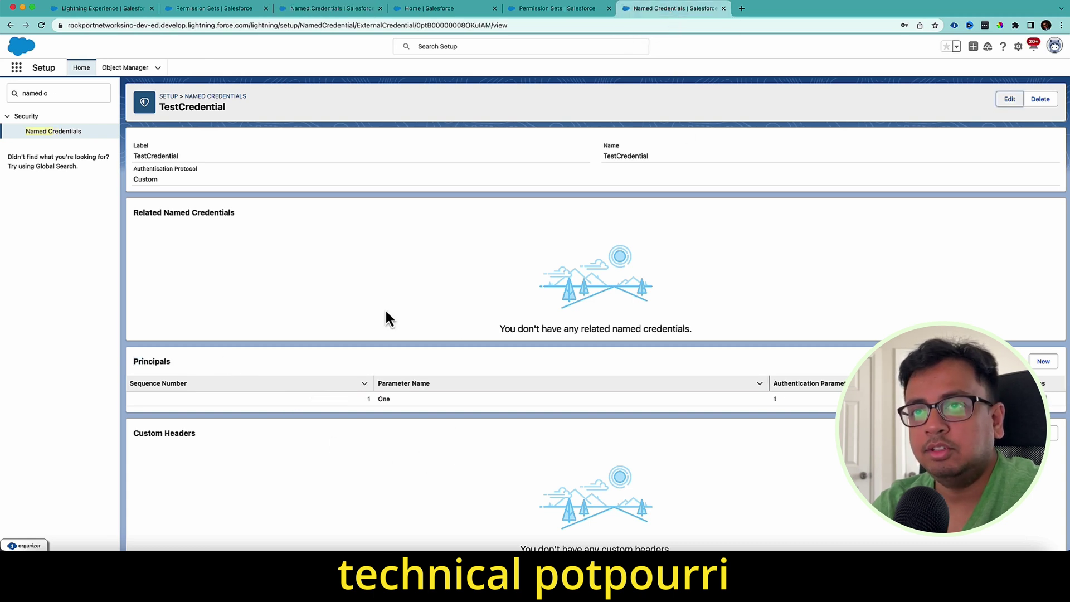
left_click(429, 383)
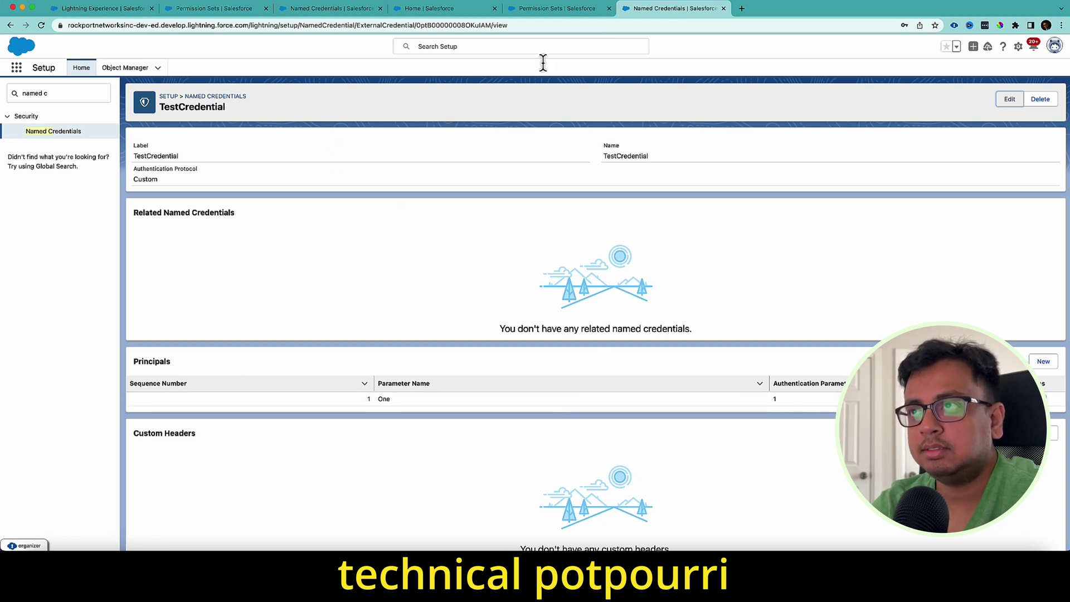
left_click(559, 10)
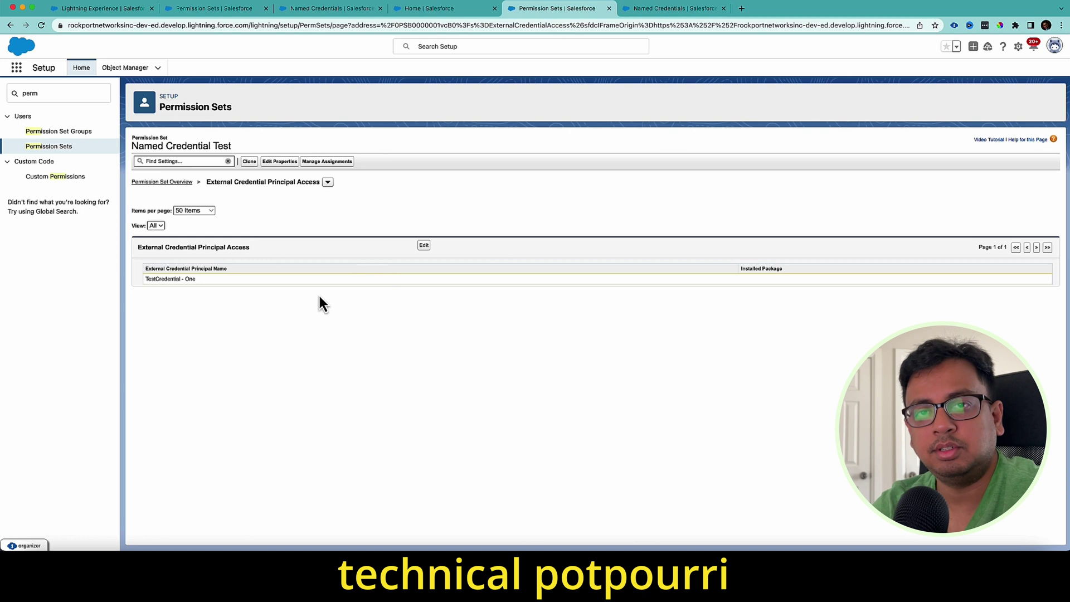